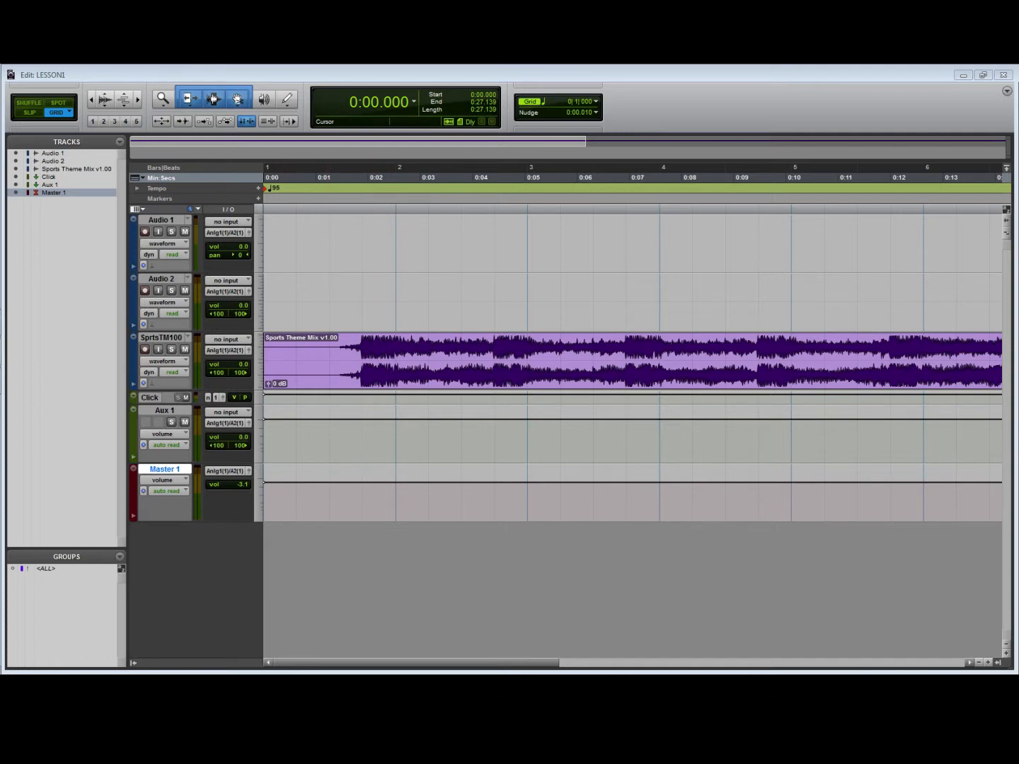
Switch the SprtsTM100 track to the volume view and fit the whole clip in the timeline.
click(171, 360)
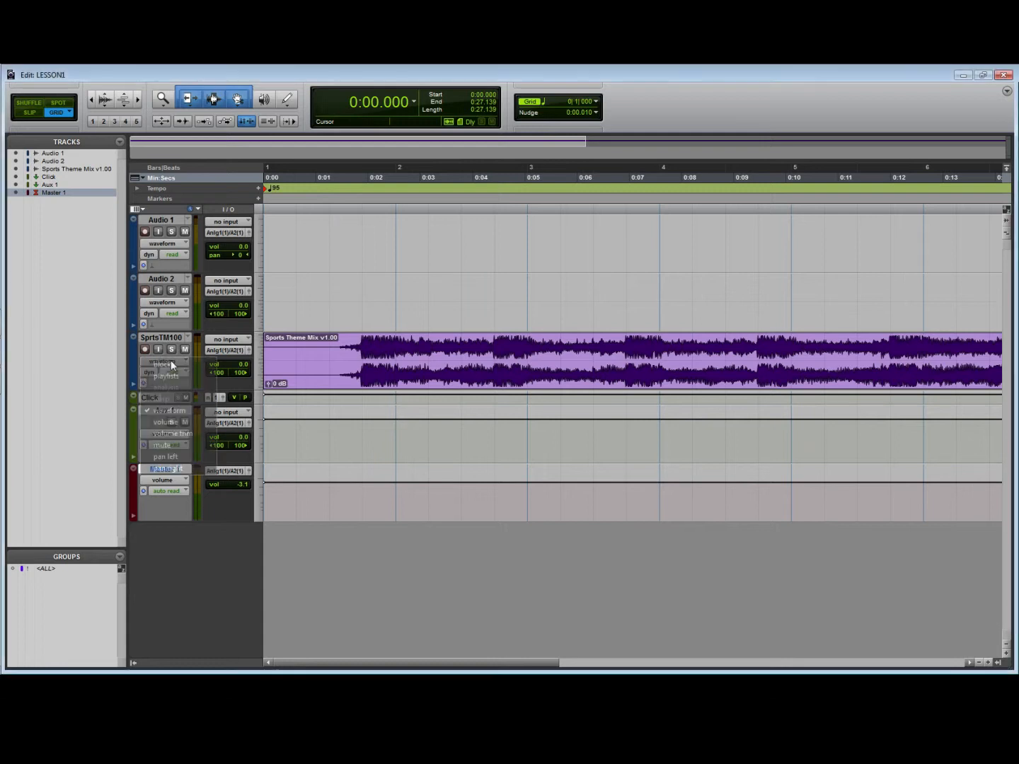
click(182, 424)
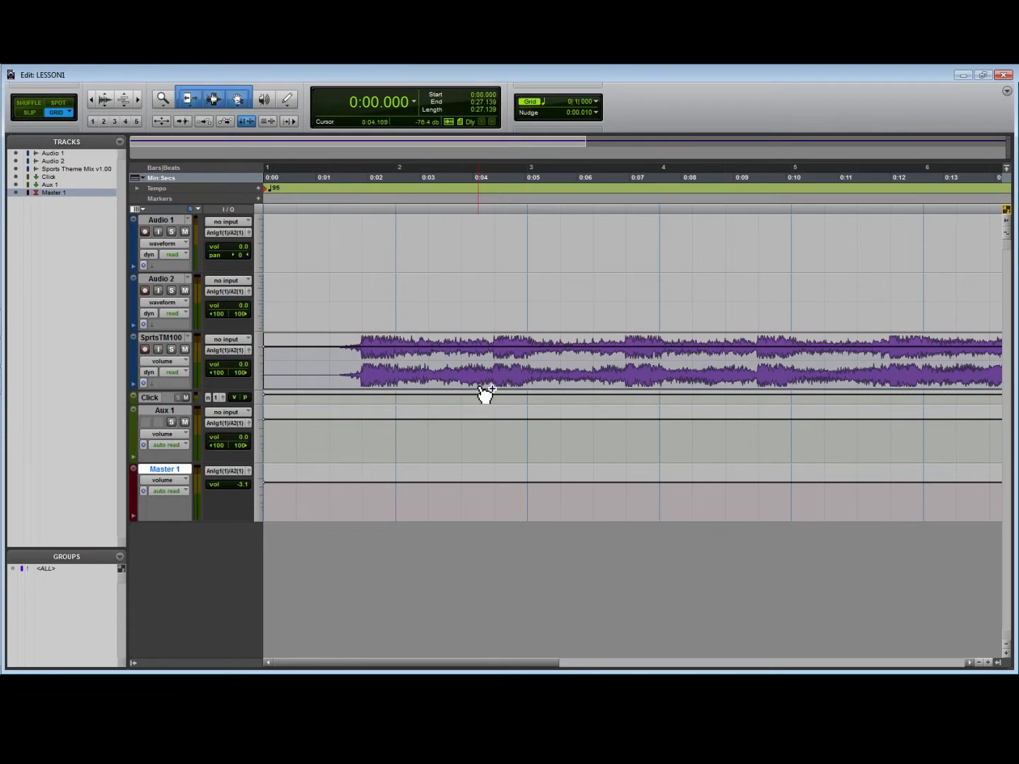
key(ctrl+bracketleft)
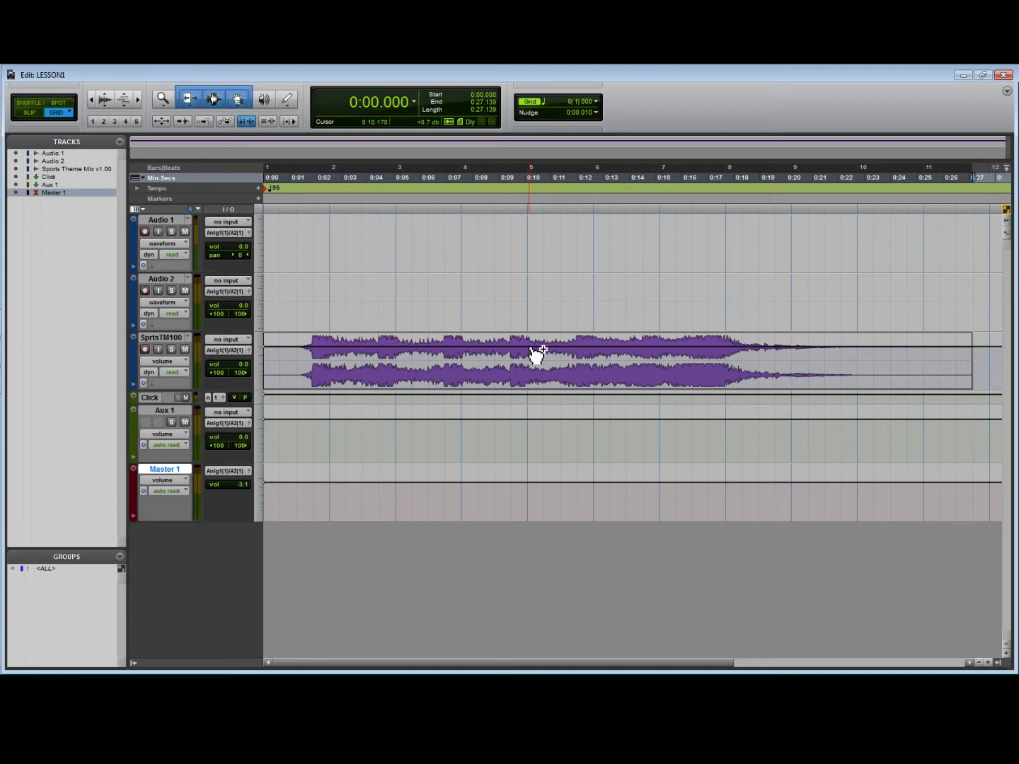
Try lowering the SprtsTM100 fader in the Mix window, and return to the Edit window.
key(ctrl+equal)
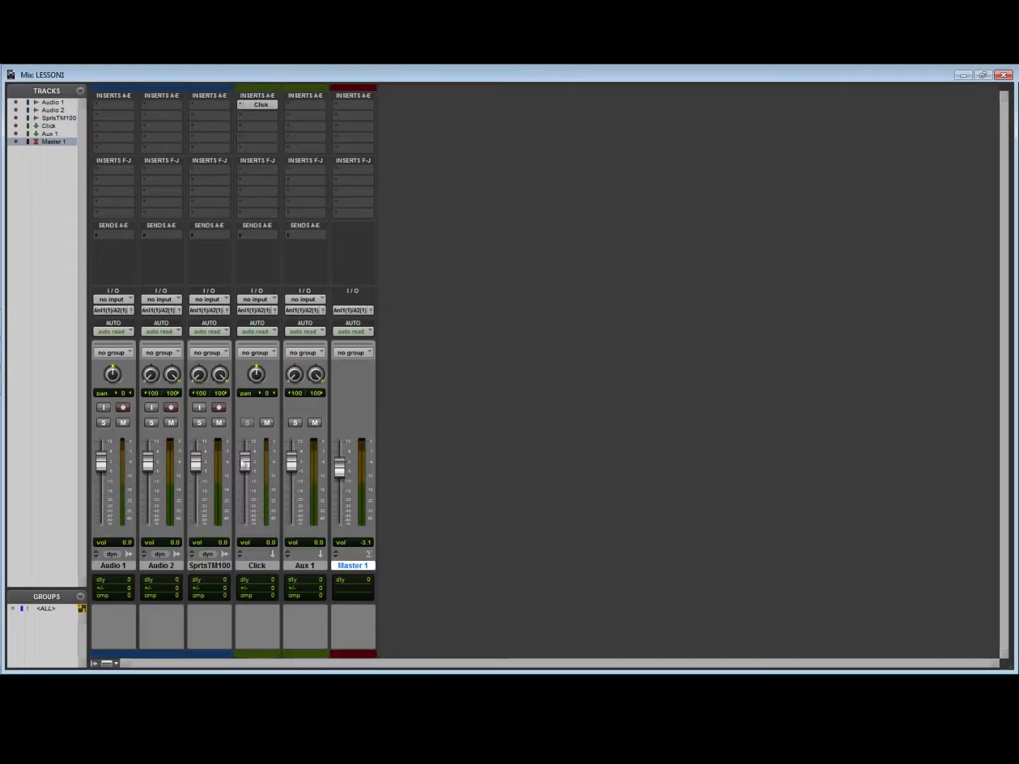
drag(198, 461, 200, 472)
key(ctrl+equal)
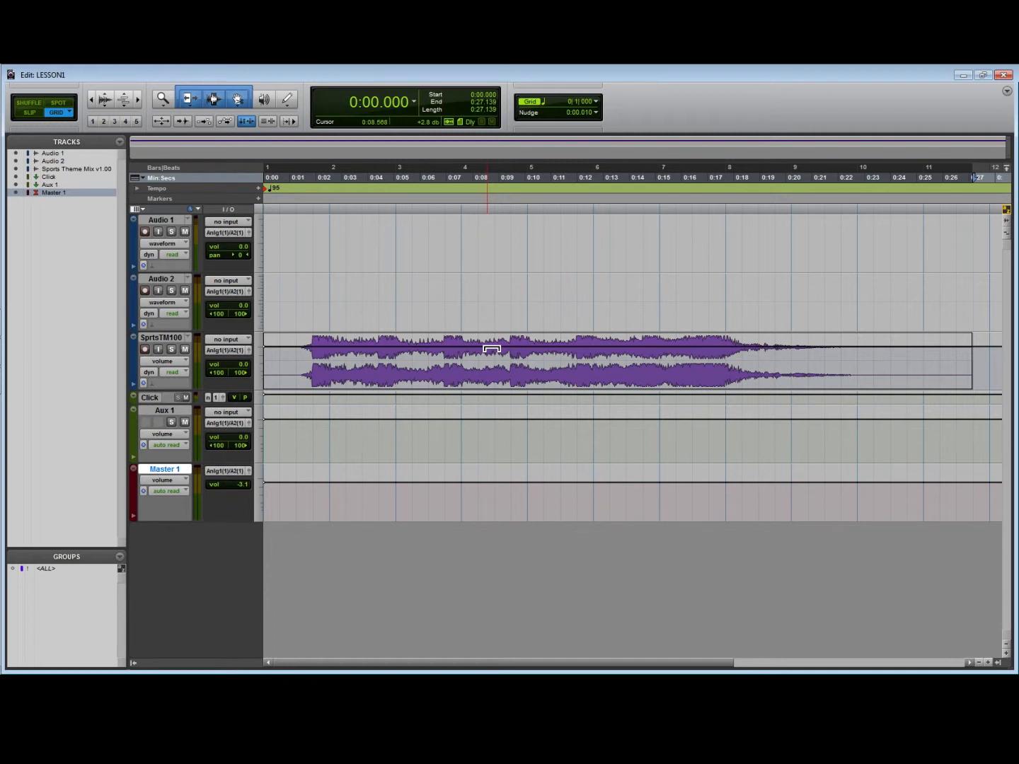
Lower the SprtsTM100 volume line to -10.9 dB and play back the track from 0:05.052.
drag(492, 348, 491, 358)
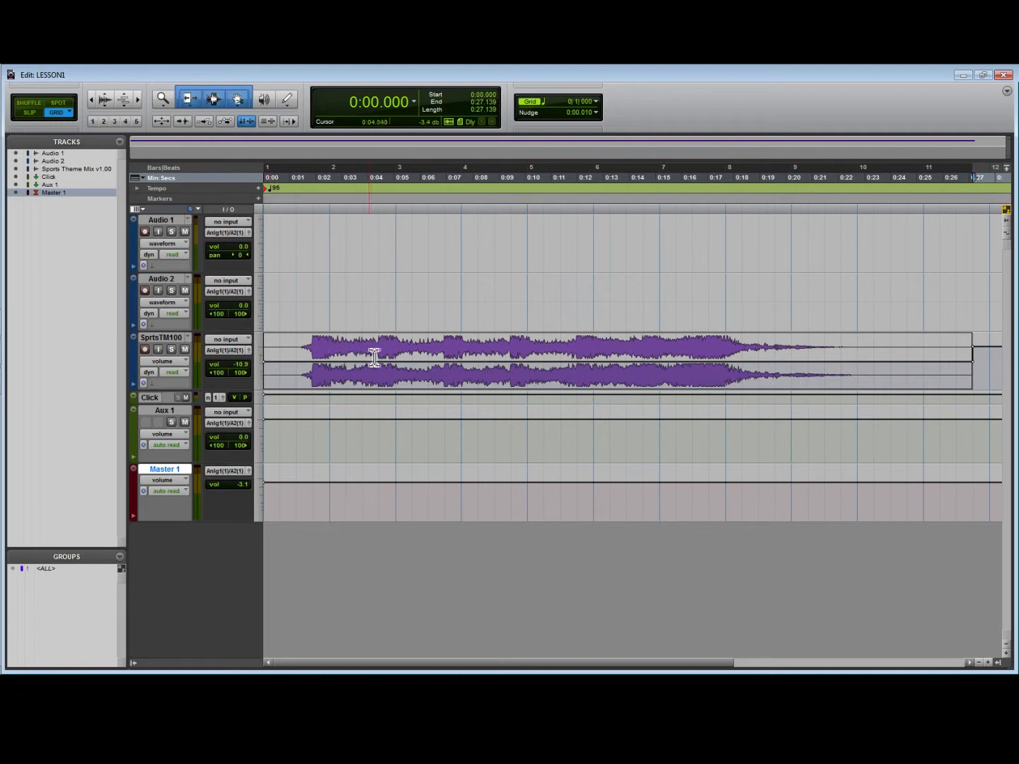
click(486, 355)
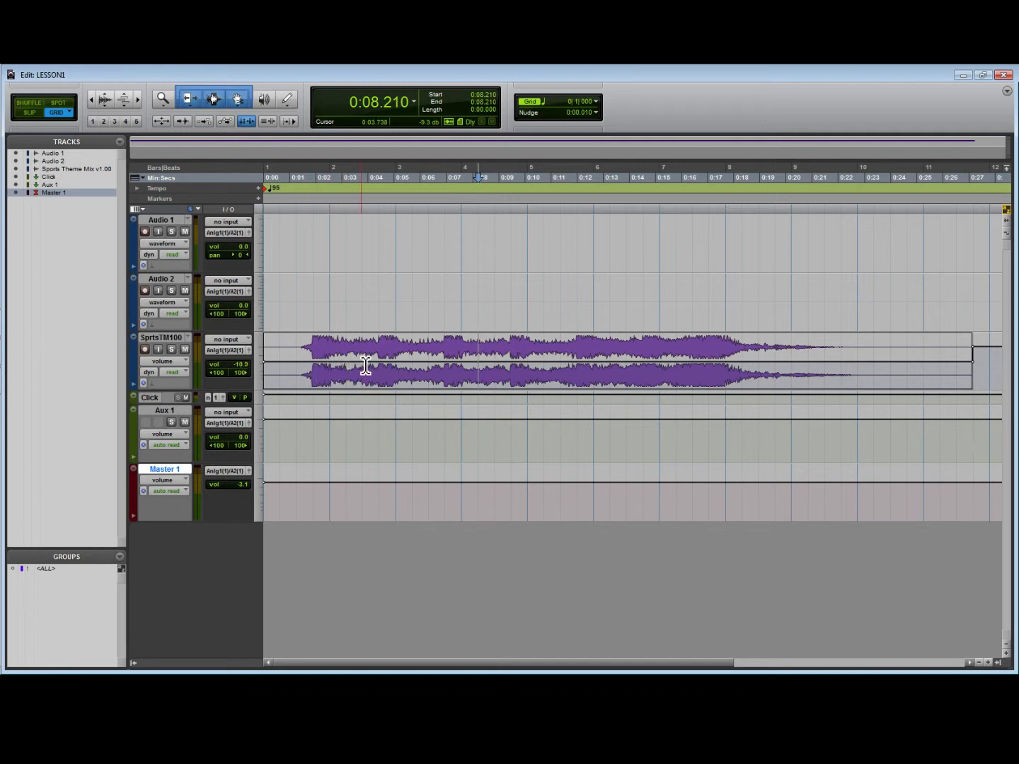
click(405, 359)
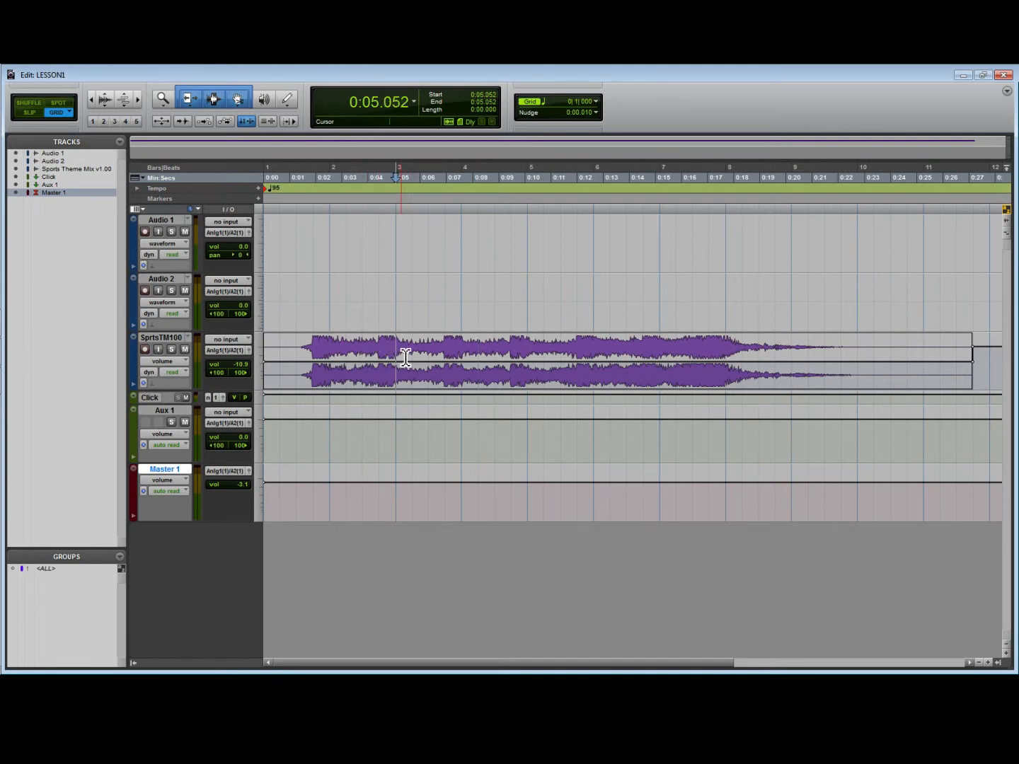
key(space)
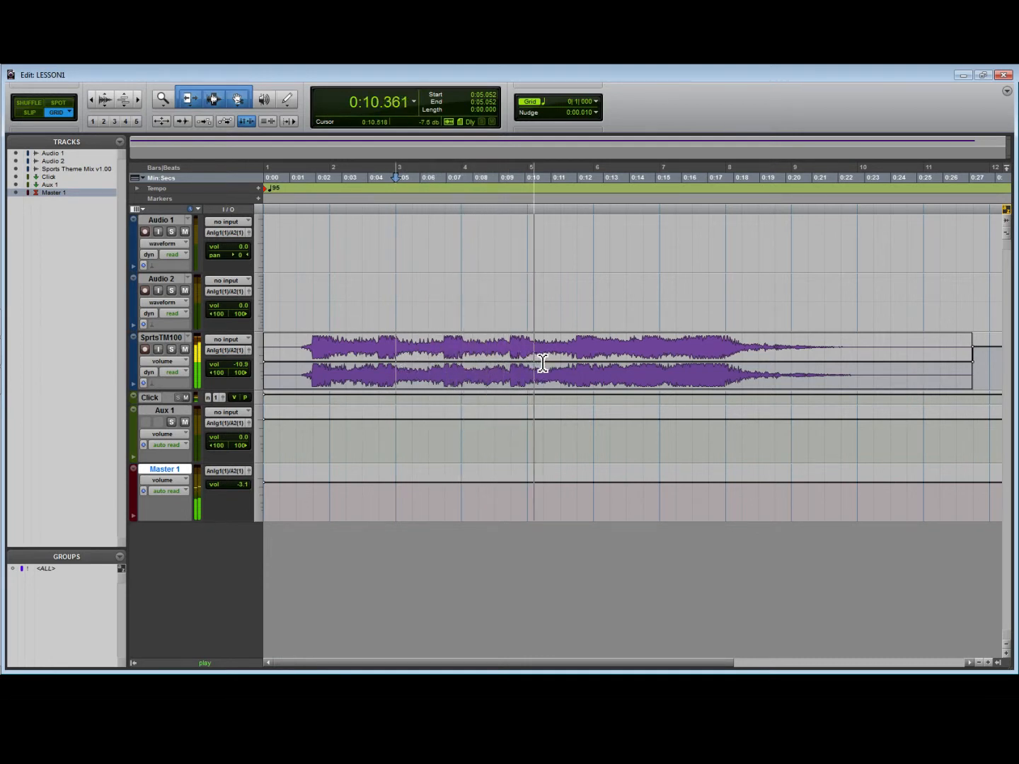
key(space)
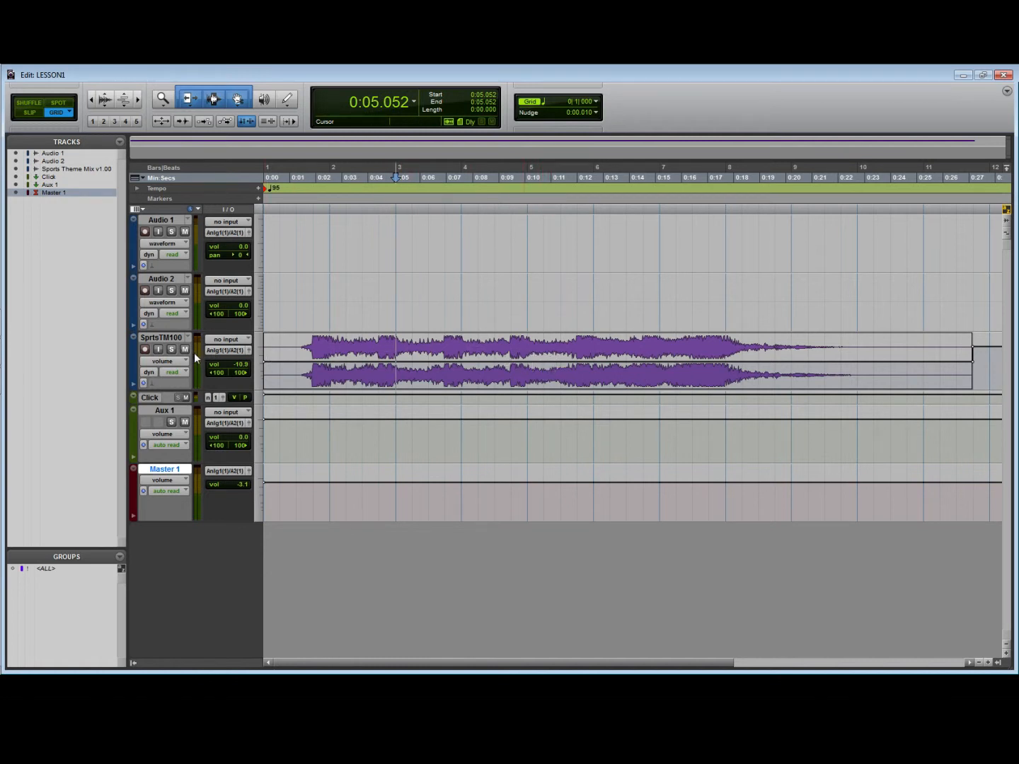
Switch the SprtsTM100 track back to the waveform view.
click(171, 362)
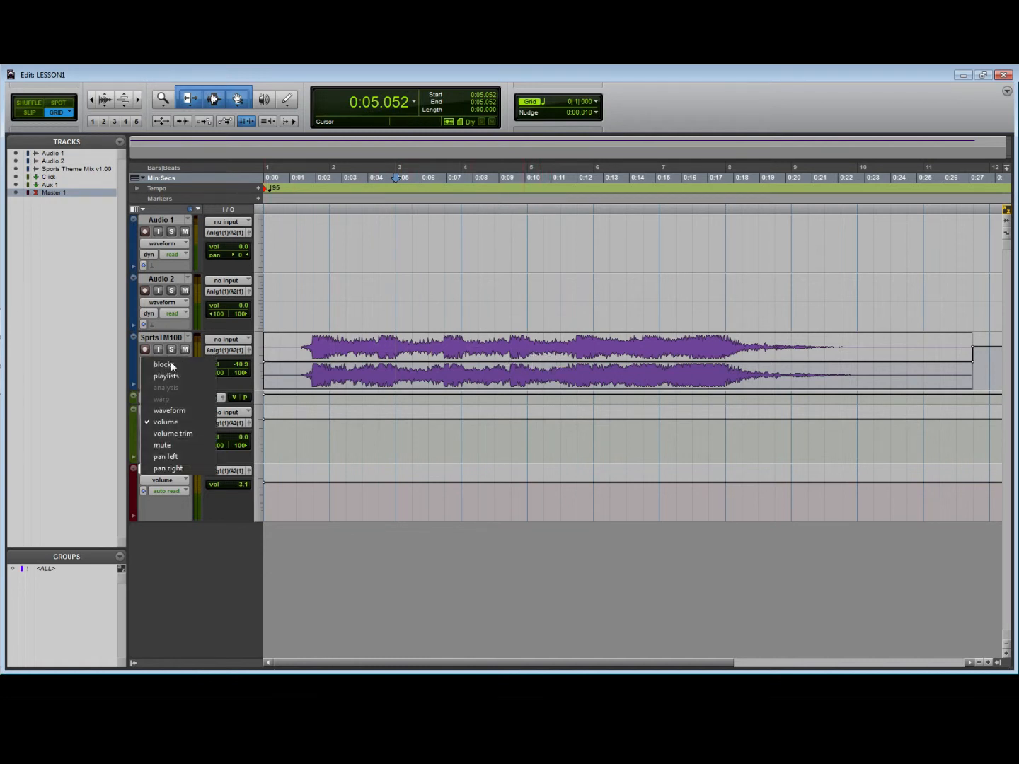
click(176, 412)
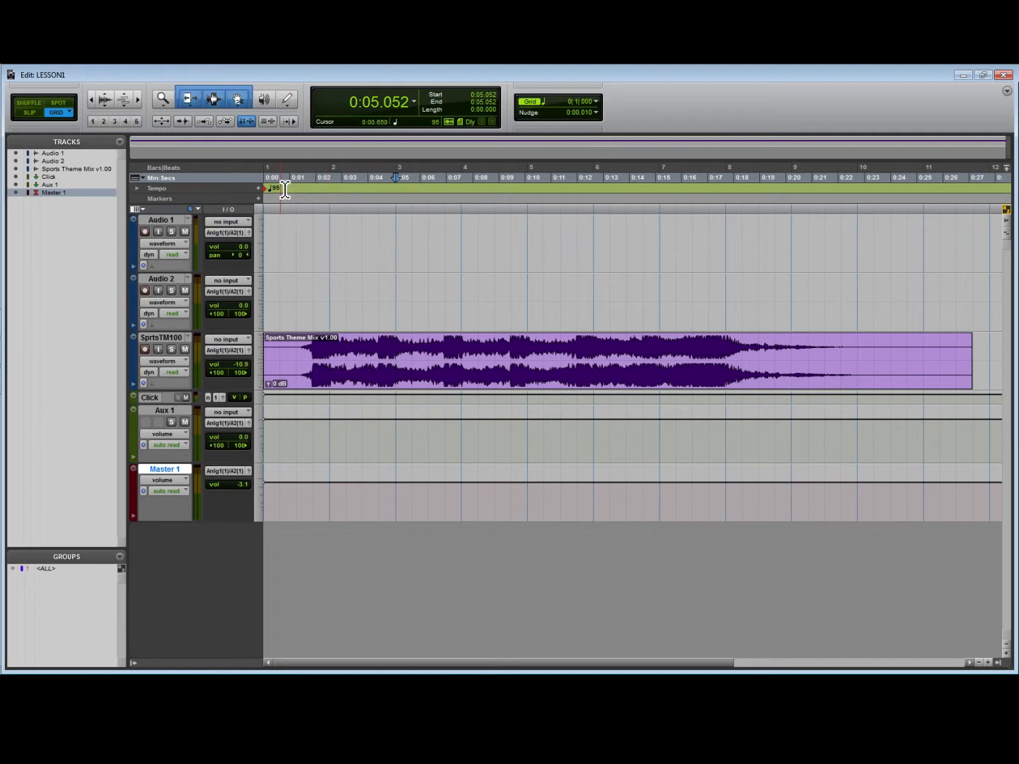
Start an audio import and browse to the AUDIO PRACTICE FILES folder.
click(14, 65)
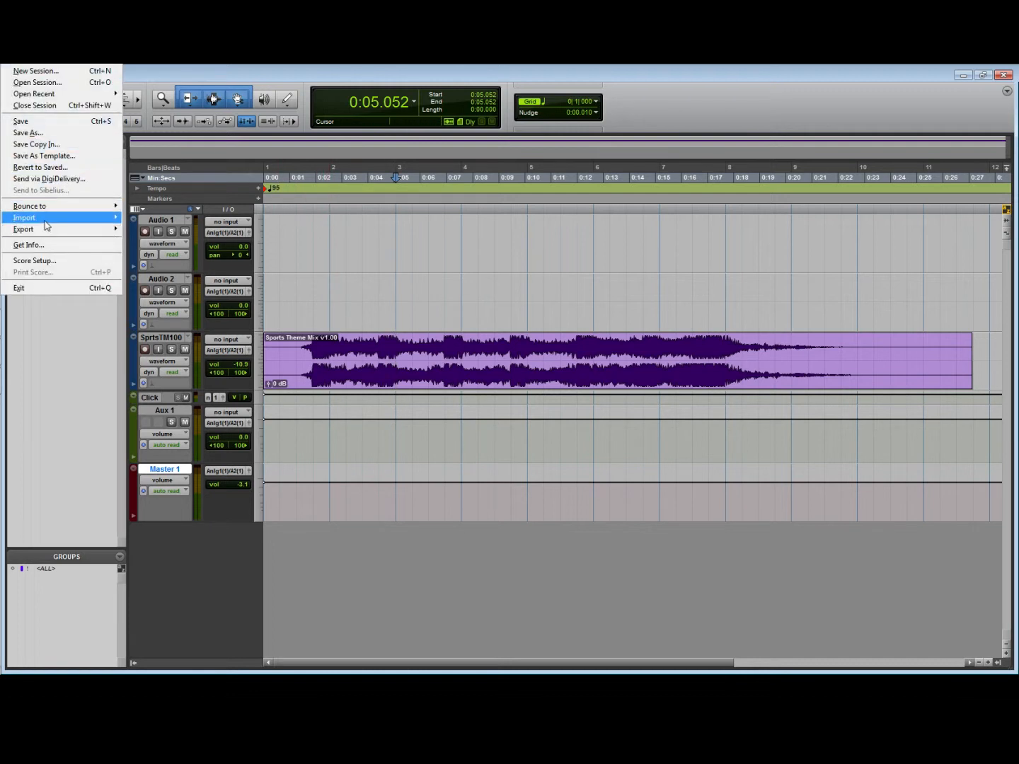
mouse_move(47, 228)
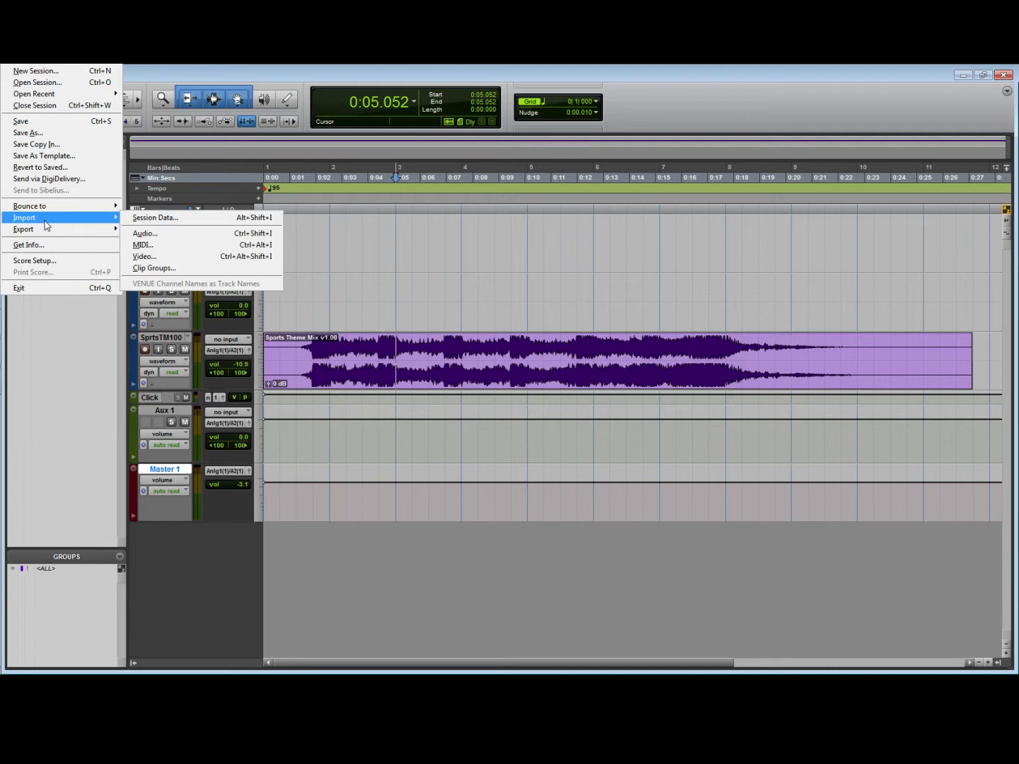
click(162, 233)
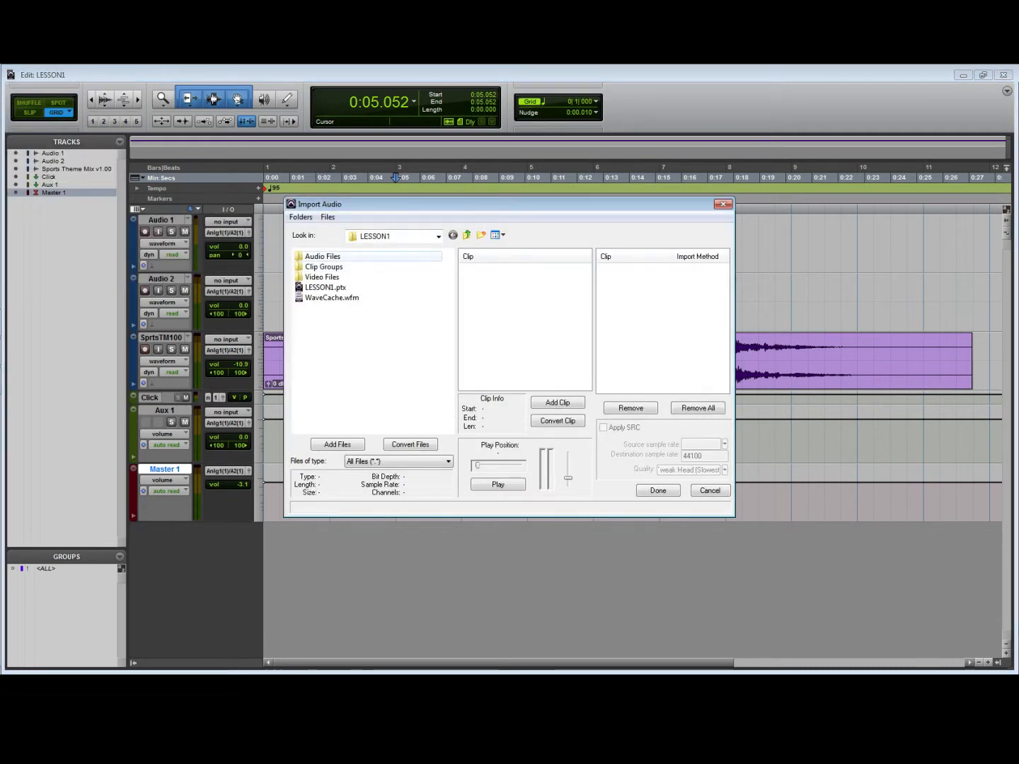
click(467, 235)
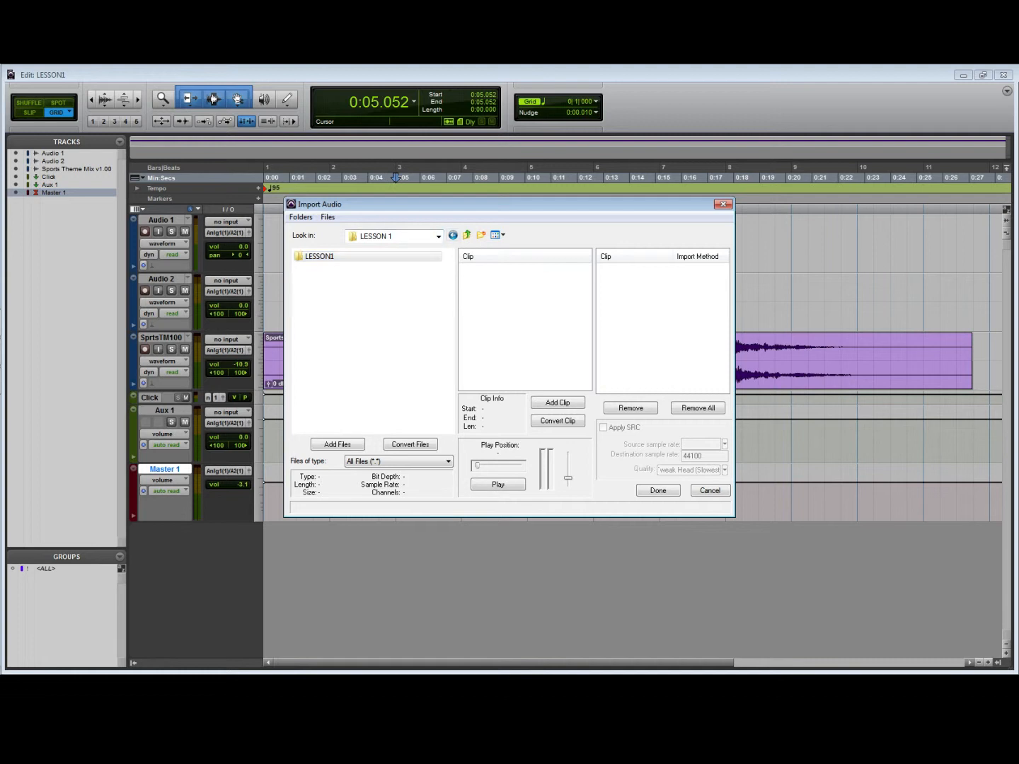
click(467, 235)
double_click(343, 256)
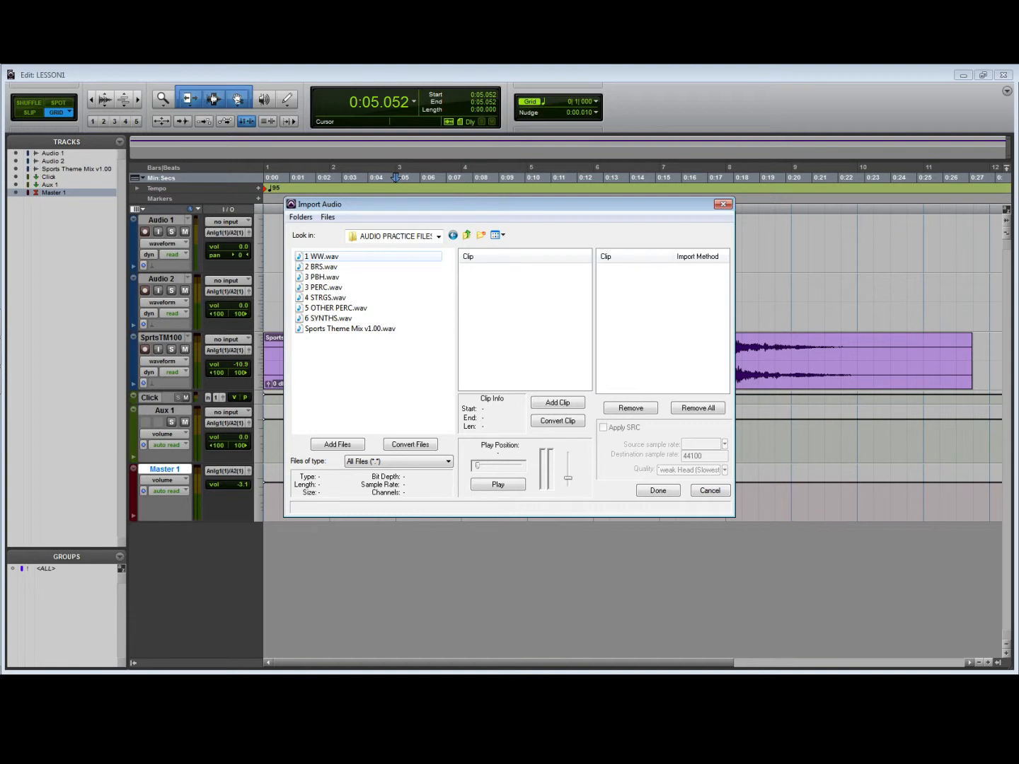
Add all files from 1 WW.wav through 6 SYNTHS.wav to the list of clips for import.
click(333, 256)
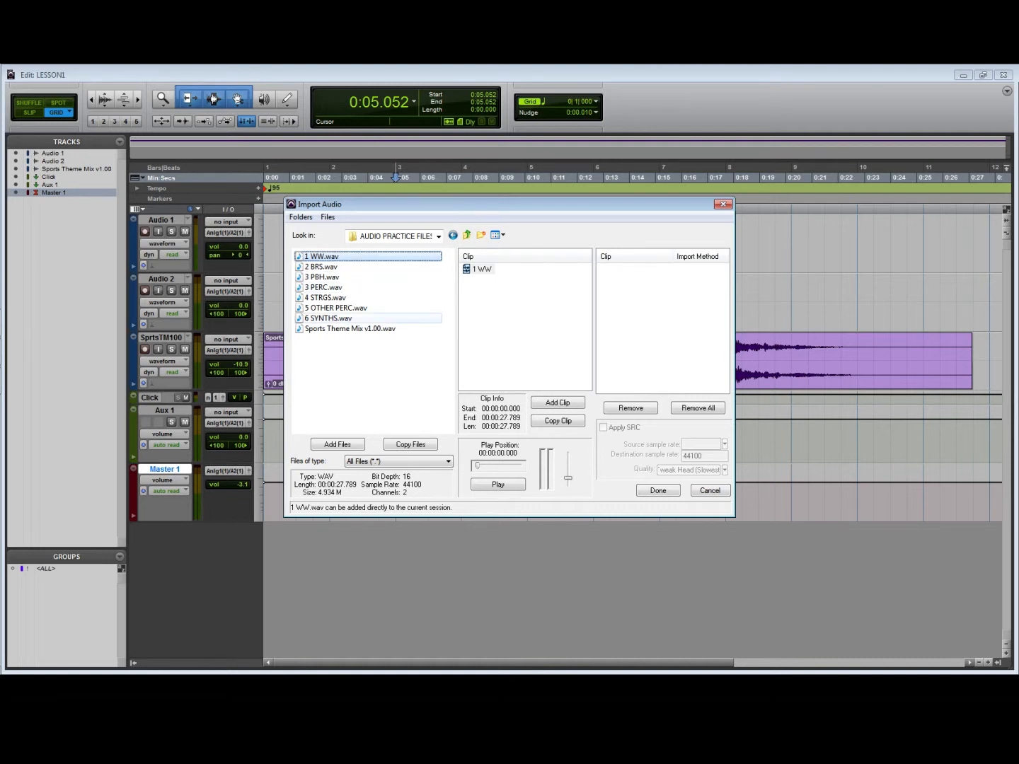
shift+click(329, 318)
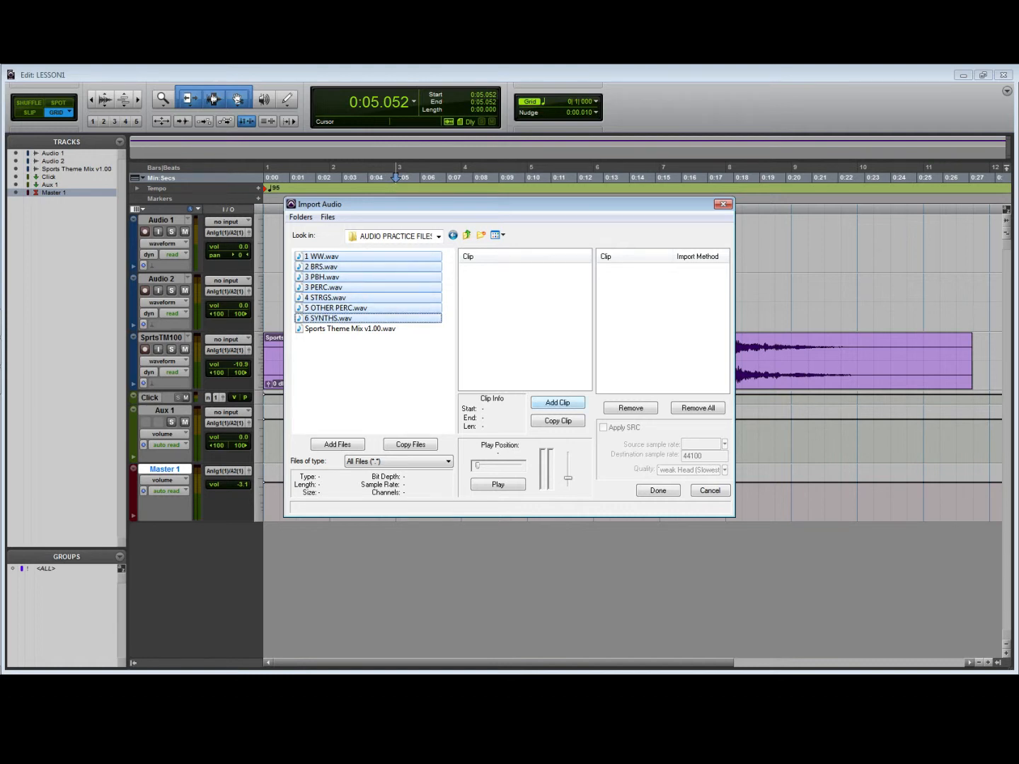
click(558, 403)
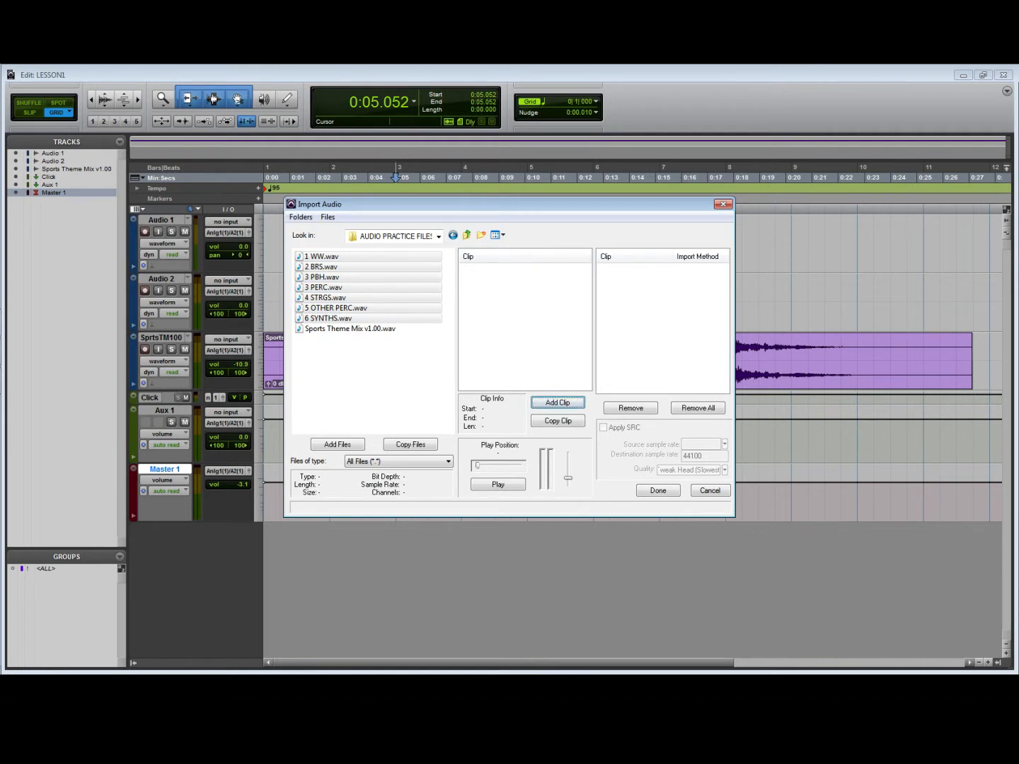
click(337, 445)
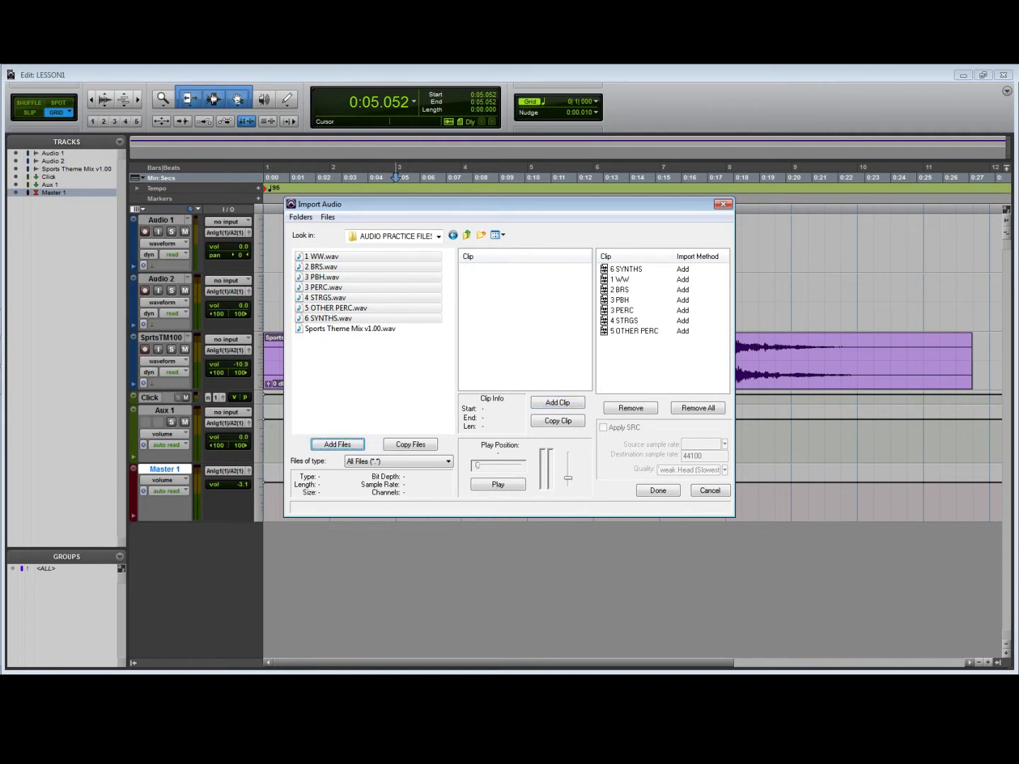
Clear the file selection and reselect the range from 1 WW.wav through 6 SYNTHS.wav.
click(424, 361)
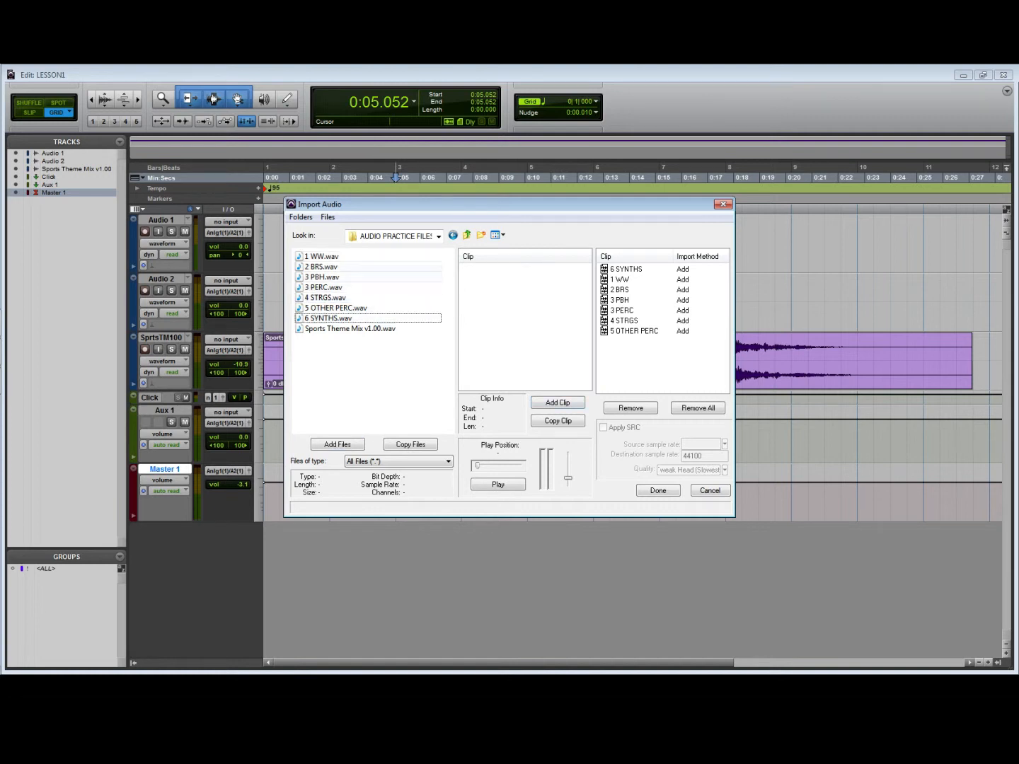
click(323, 256)
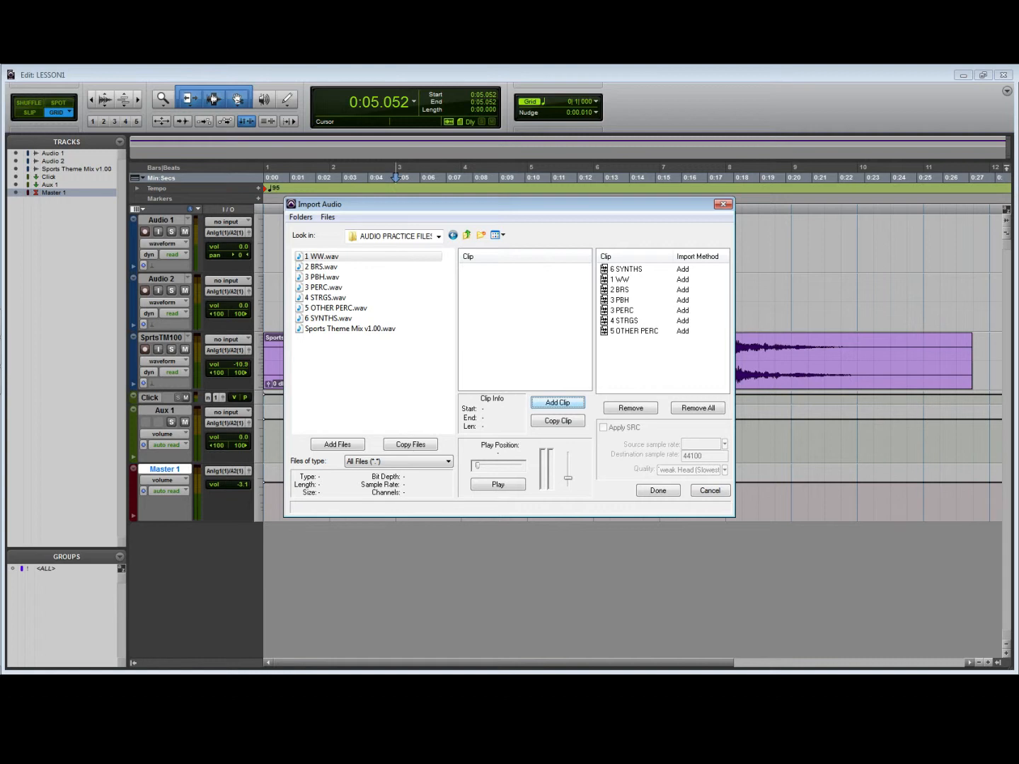
click(322, 256)
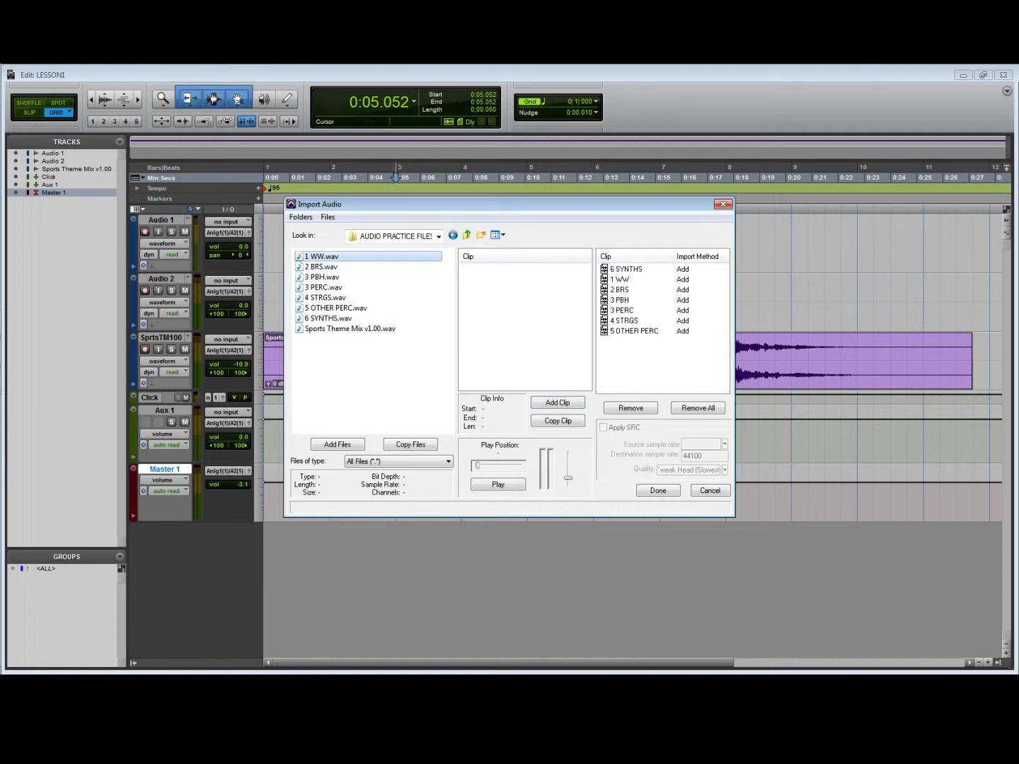
click(323, 257)
click(323, 266)
click(323, 257)
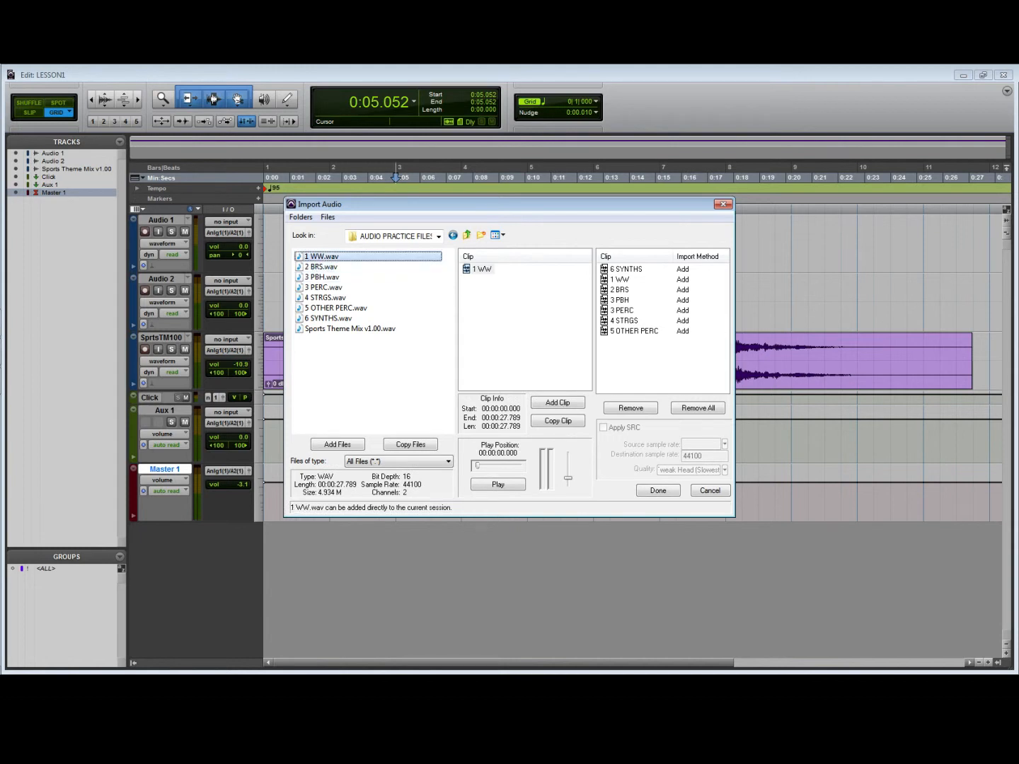
click(323, 267)
click(323, 257)
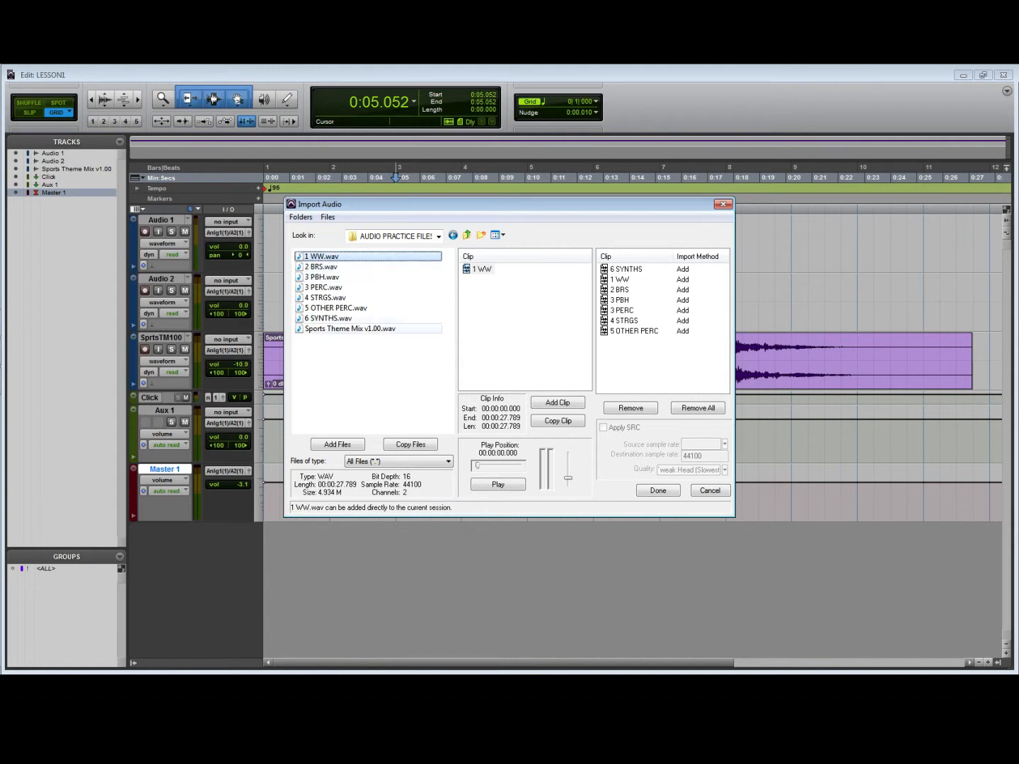
shift+click(328, 319)
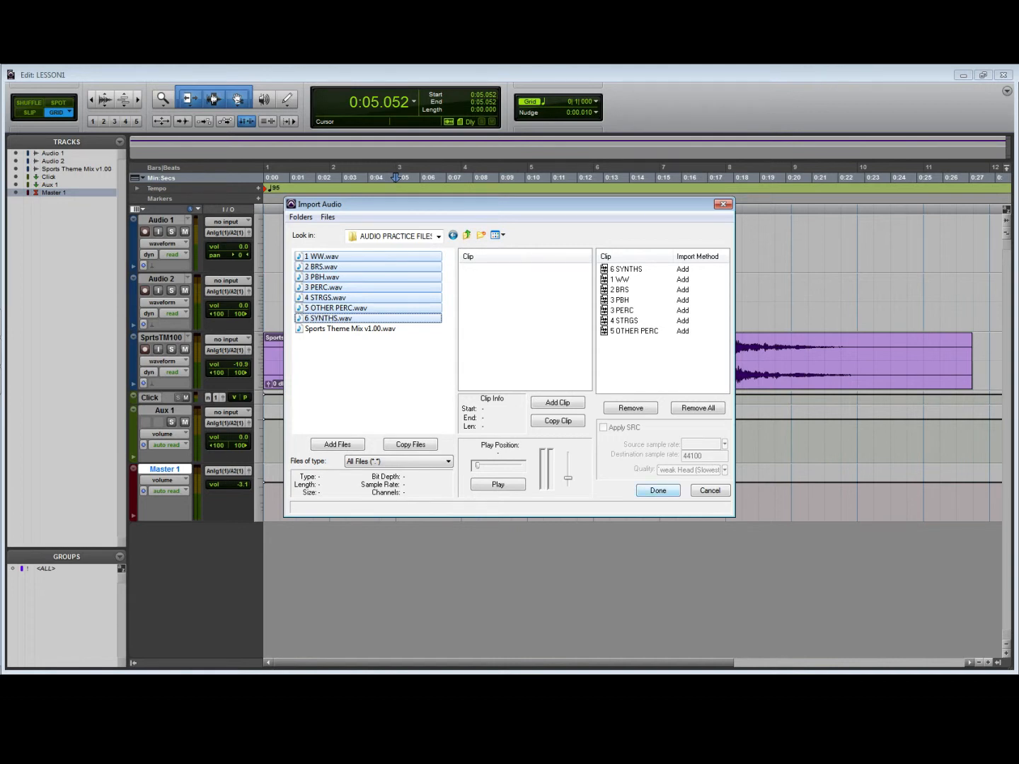
Import the listed clips onto new tracks located at Session Start.
click(658, 490)
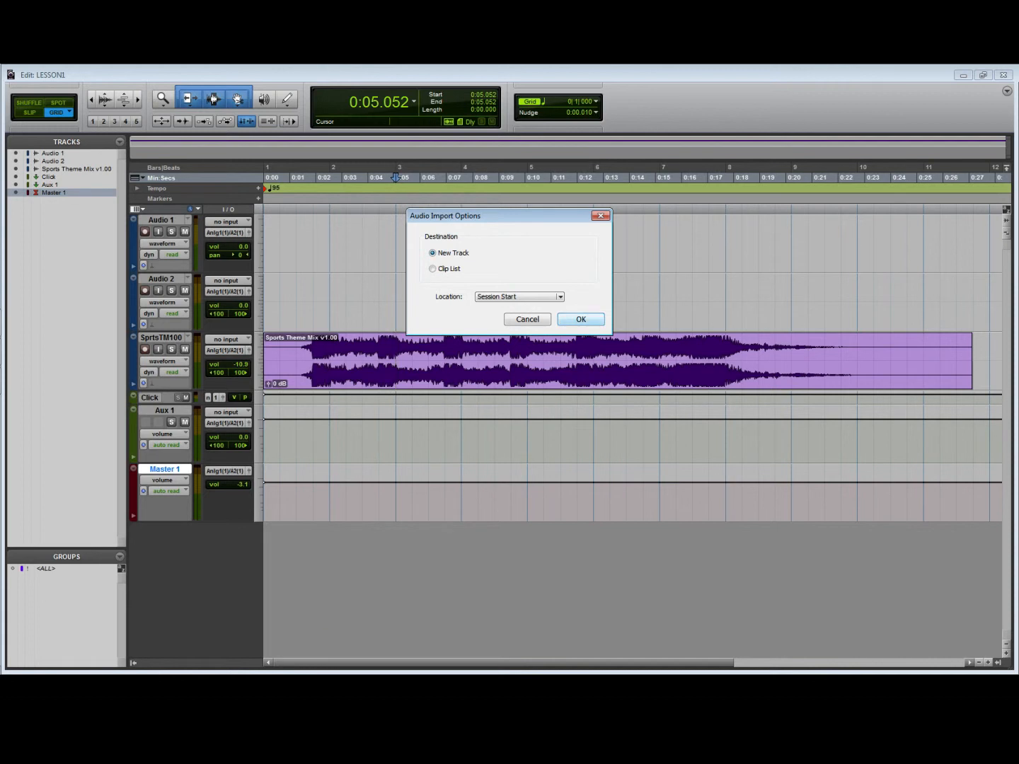
click(579, 319)
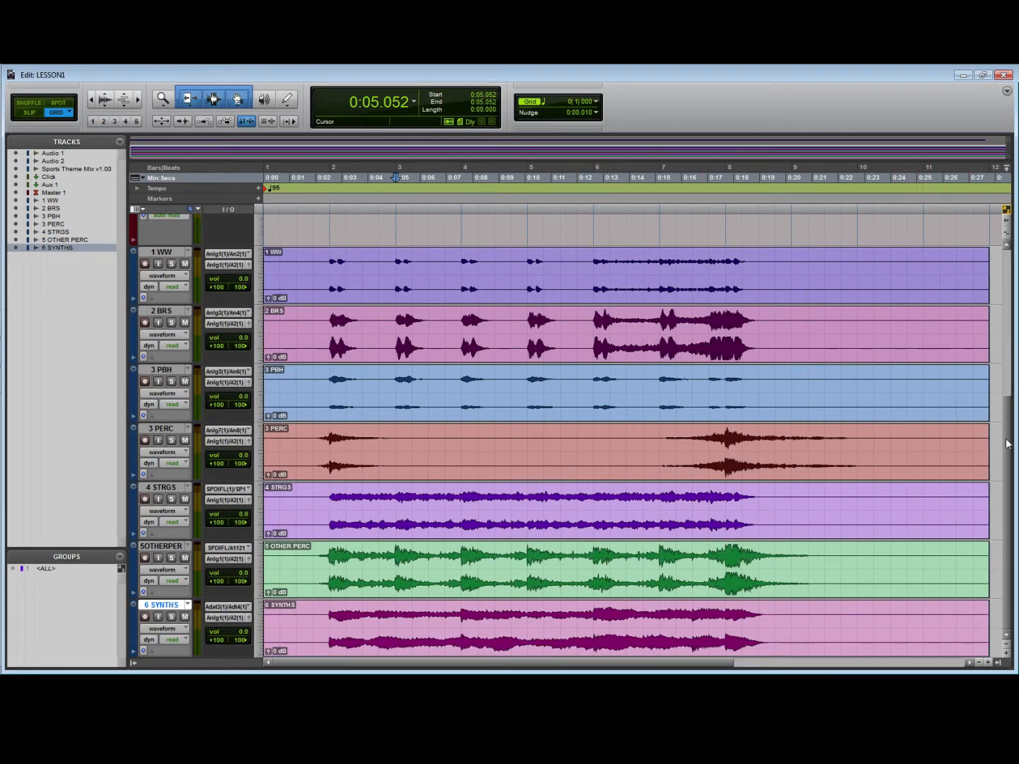
mouse_move(1006, 439)
mouse_down()
mouse_move(1007, 487)
mouse_move(1016, 317)
mouse_move(1016, 431)
mouse_up()
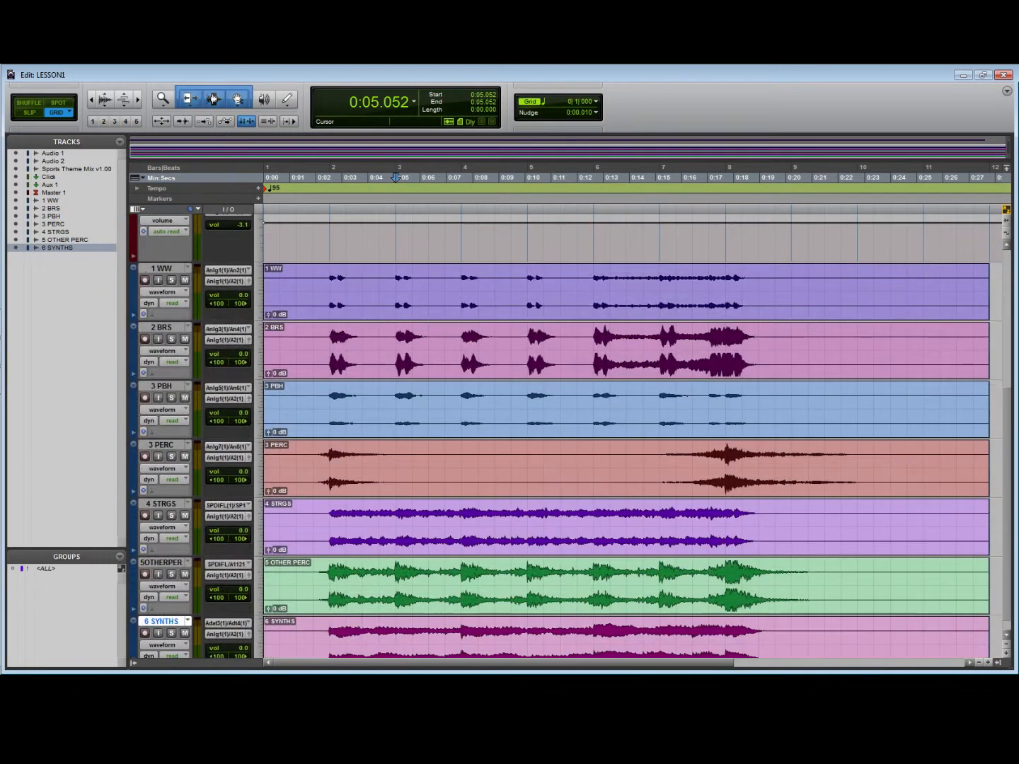
Display the Clip List in the Edit window and widen it so the clip names are readable.
click(1007, 93)
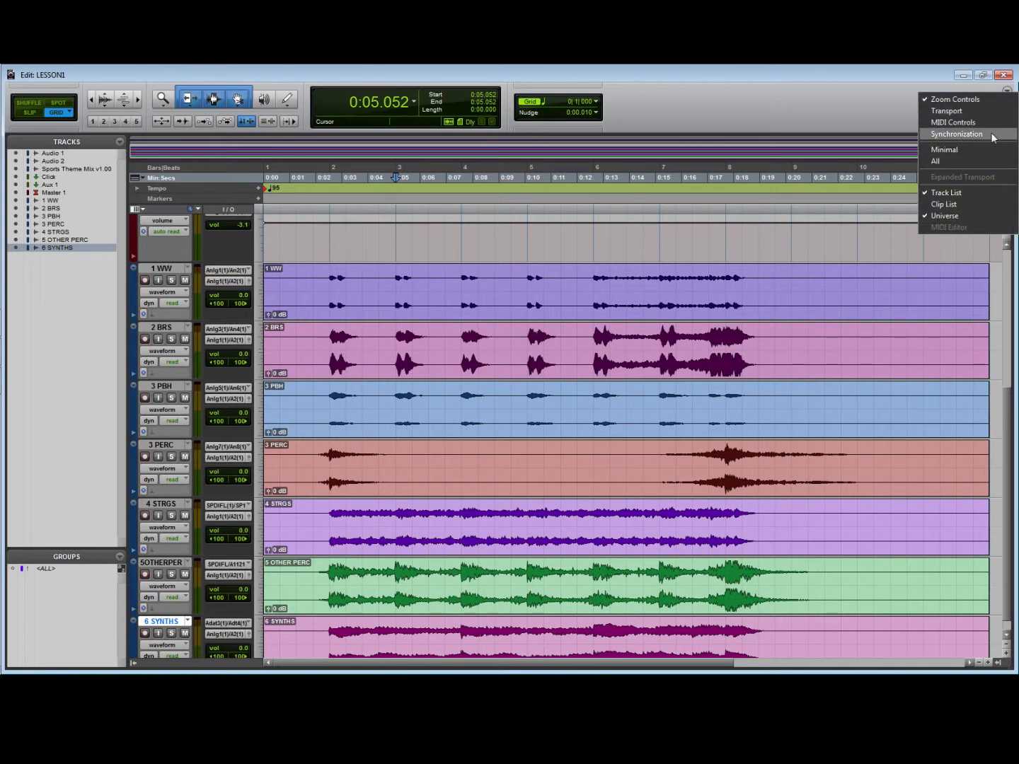
click(981, 205)
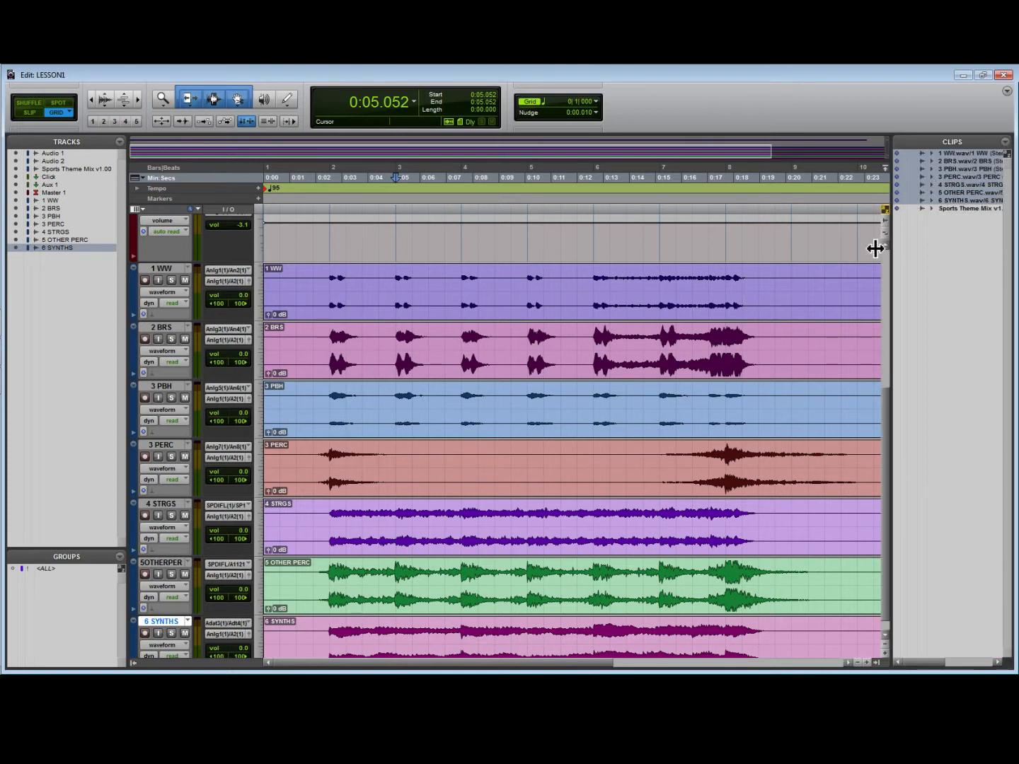
drag(875, 248, 855, 248)
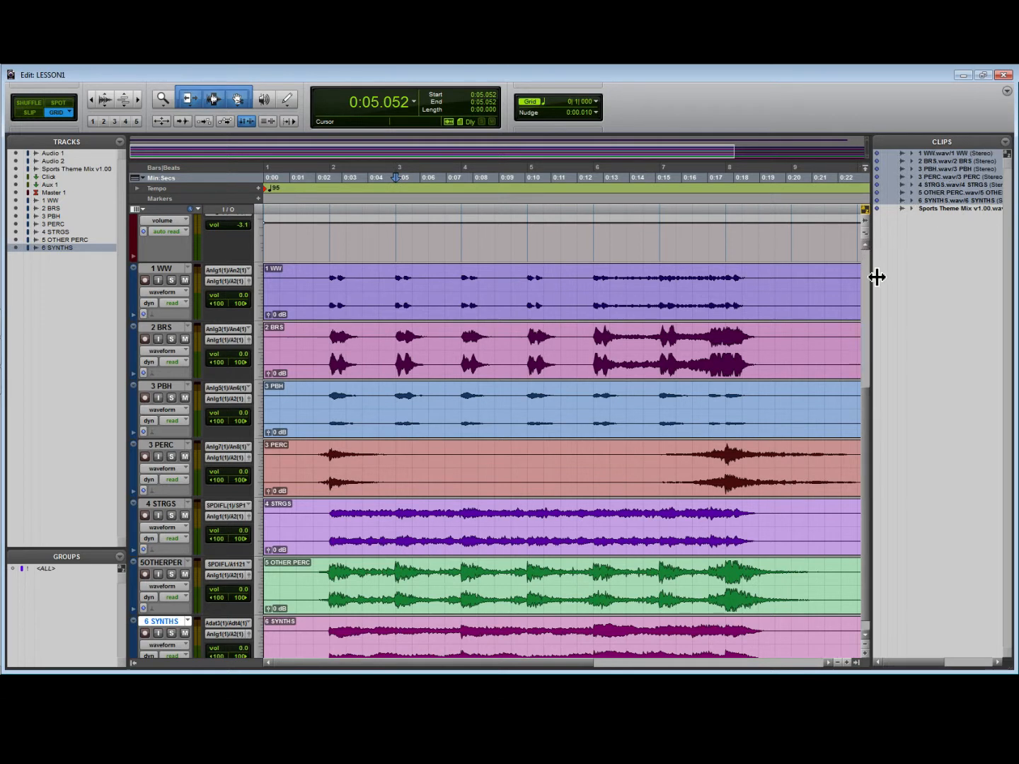
drag(876, 277, 835, 276)
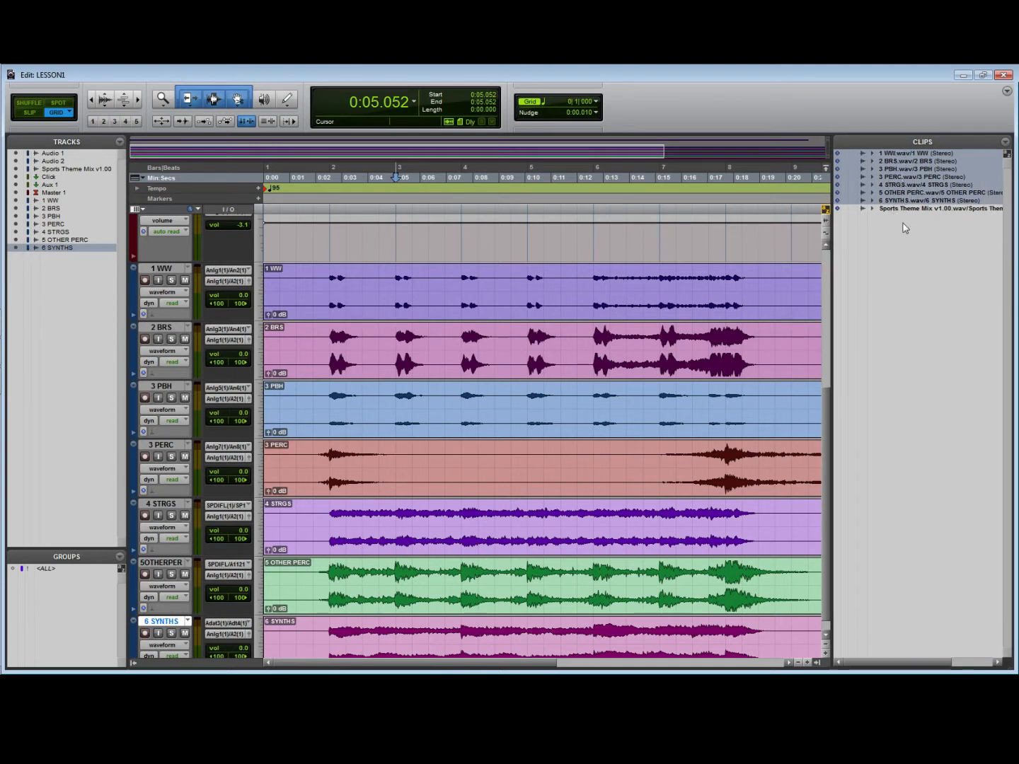
Select the 3 PBH clip and the 2 BRS clip in turn from the Clip List.
click(893, 170)
click(896, 162)
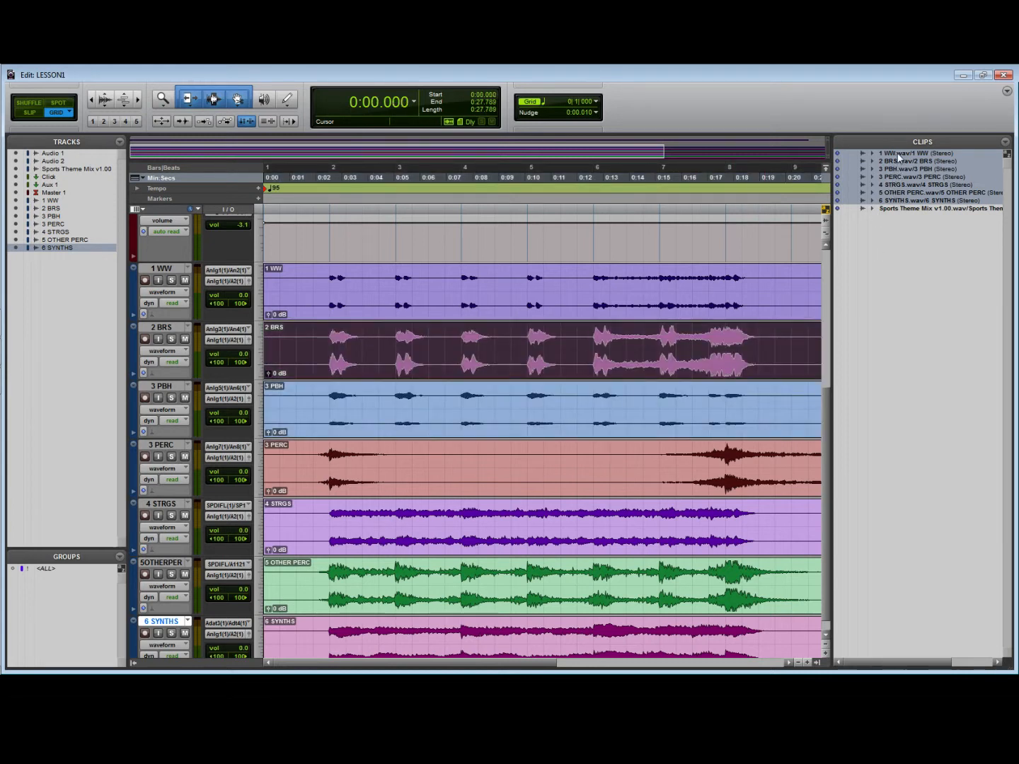
Select each clip in turn in the Clip List, from 1 WW through 6 SYNTHS, ending with Sports Theme Mix v1.00.
click(899, 154)
click(898, 161)
click(898, 170)
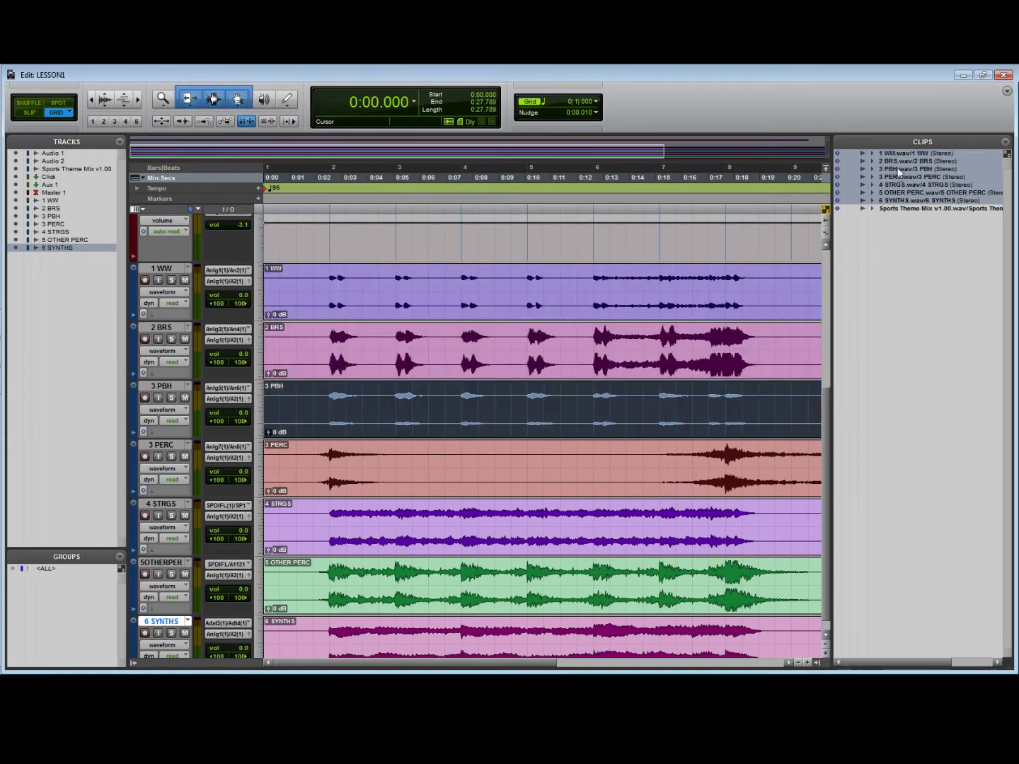
click(898, 177)
click(894, 185)
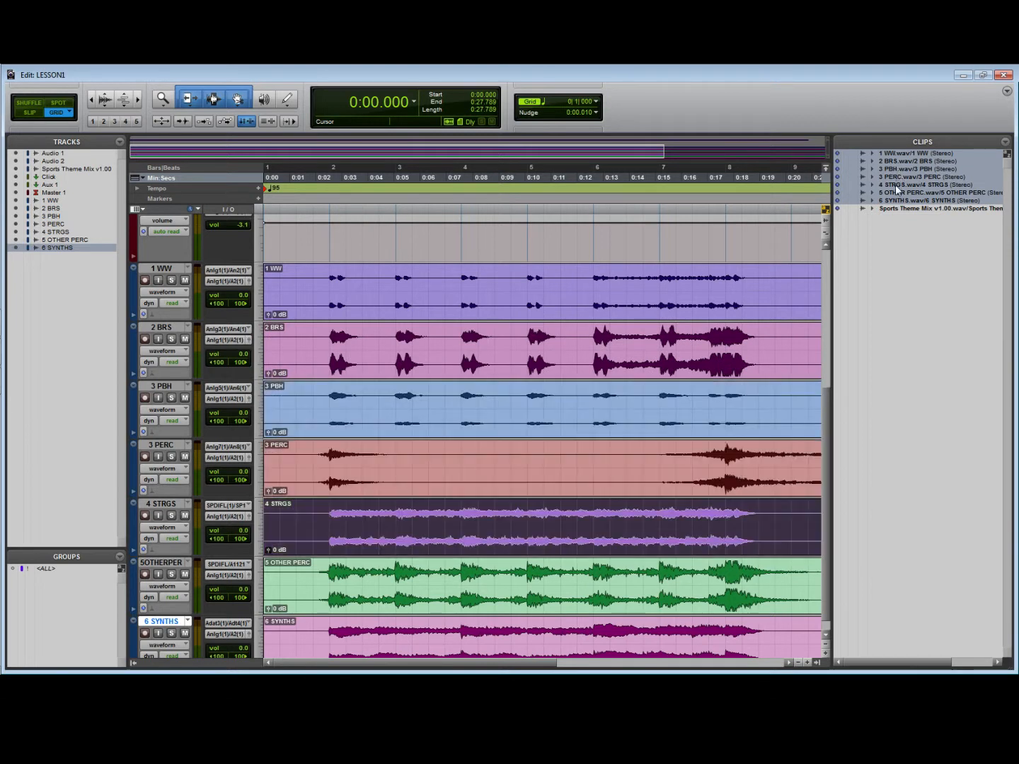
click(895, 193)
click(896, 201)
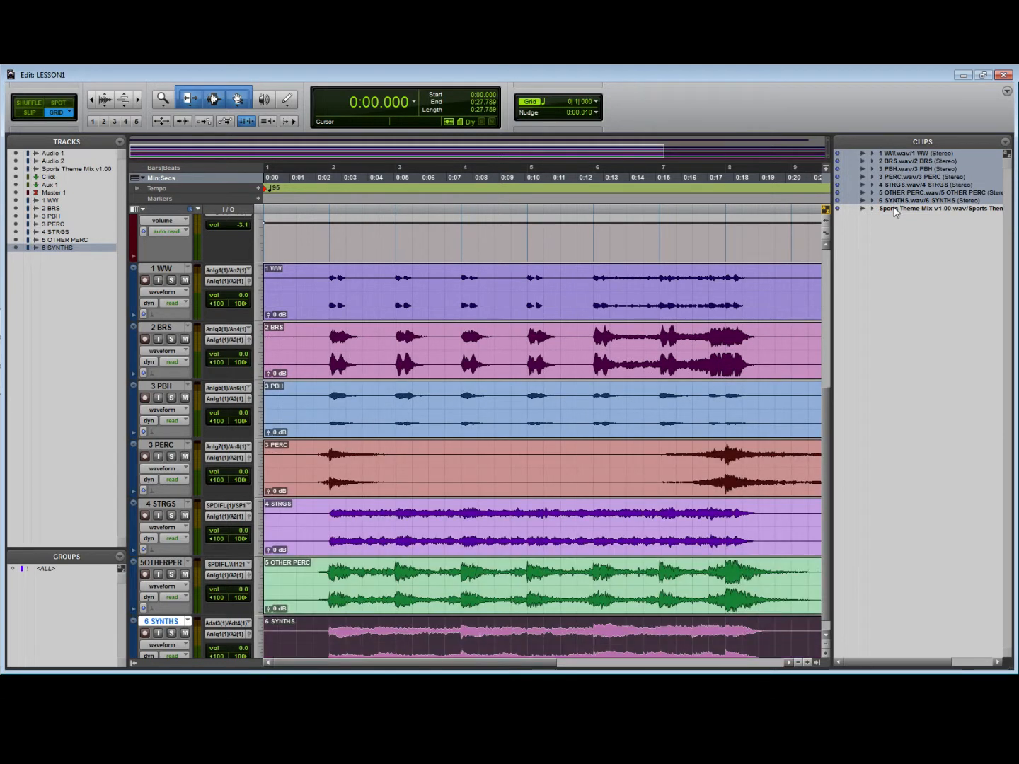
click(896, 209)
click(1004, 144)
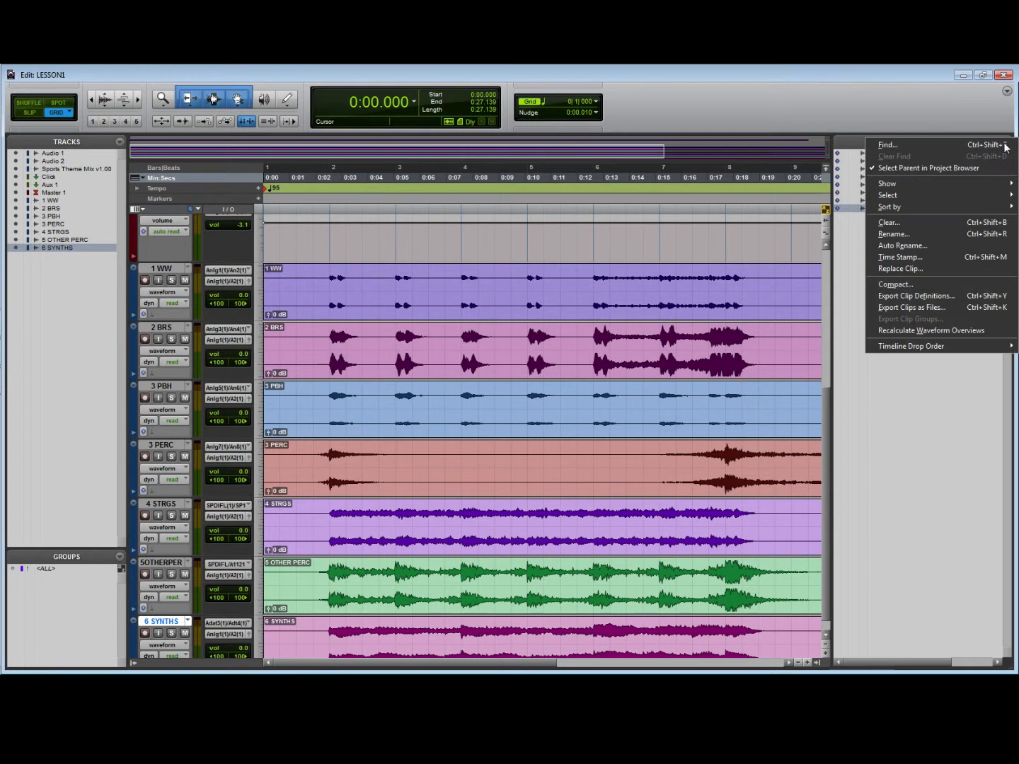
mouse_move(969, 189)
key(Escape)
Hide the Clip List in the Edit window.
click(1007, 91)
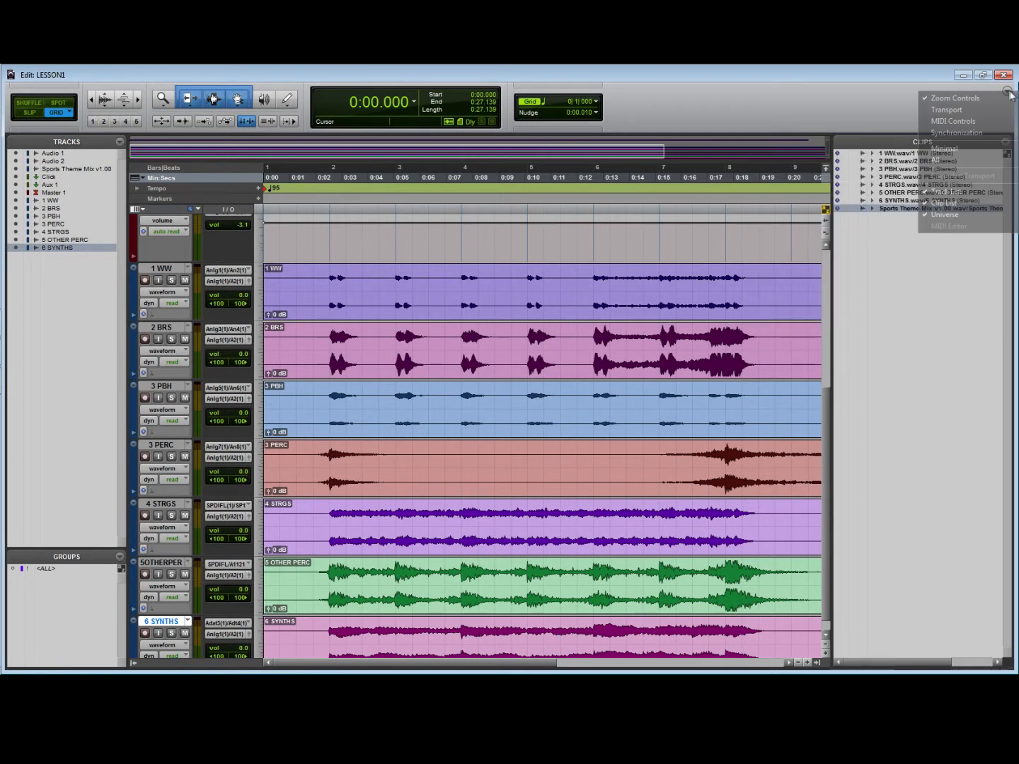
click(975, 203)
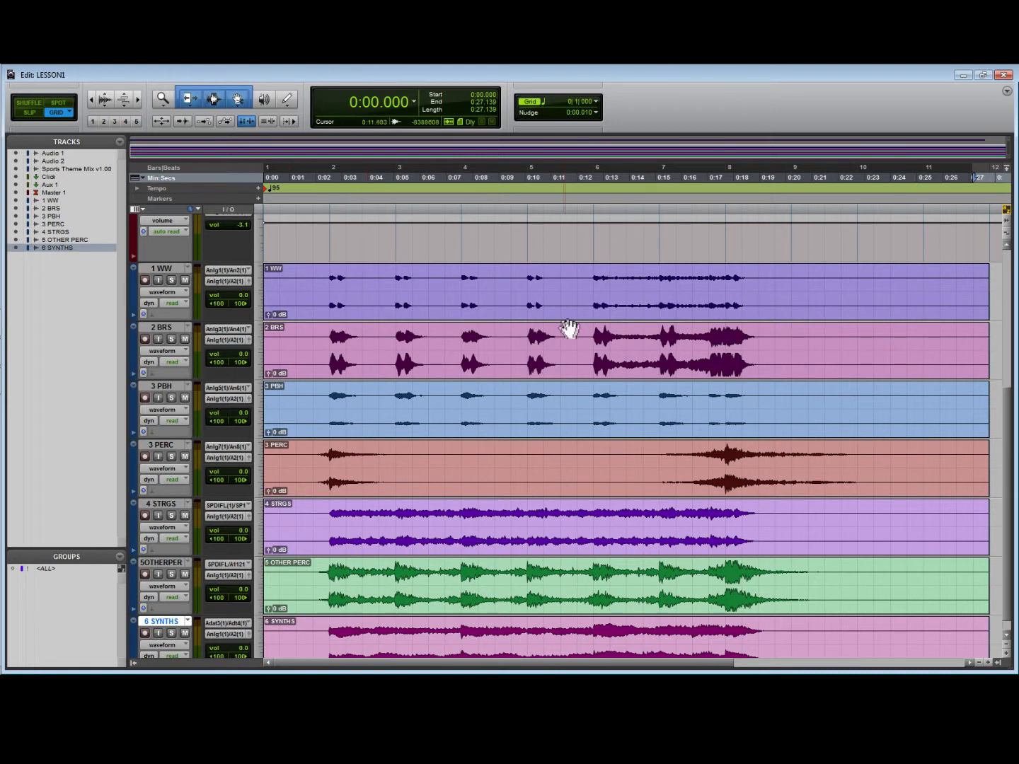
Hide the Master 1, Click and Aux 1 tracks from the Edit window.
scroll(548, 326, up, 3)
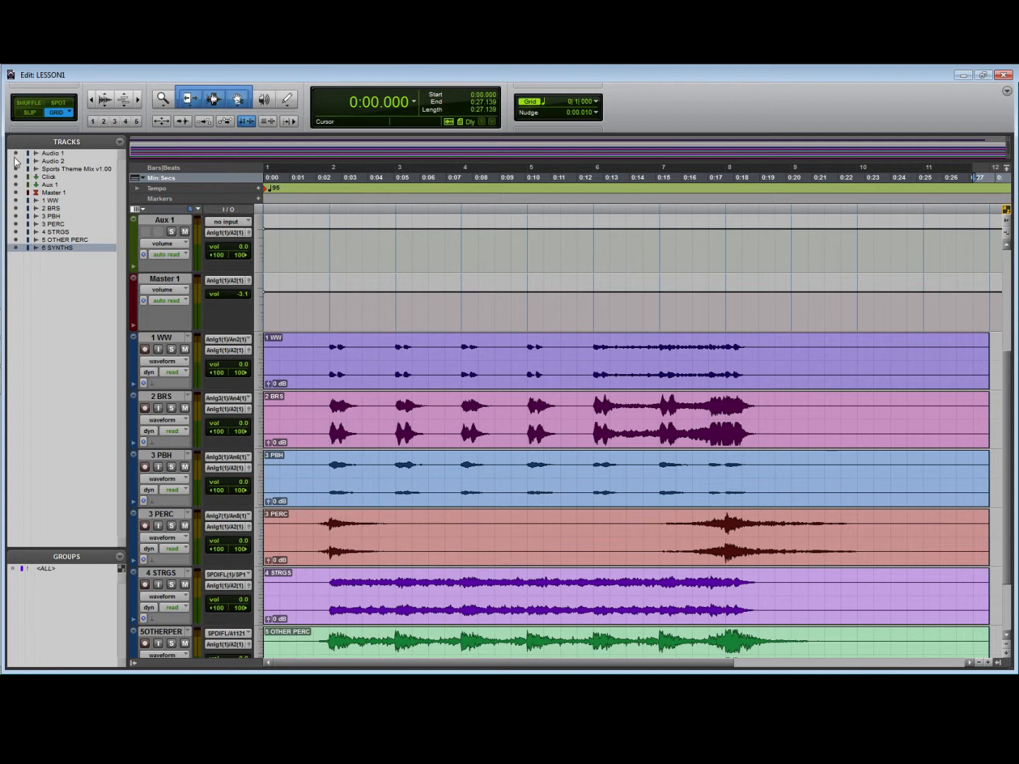
click(16, 193)
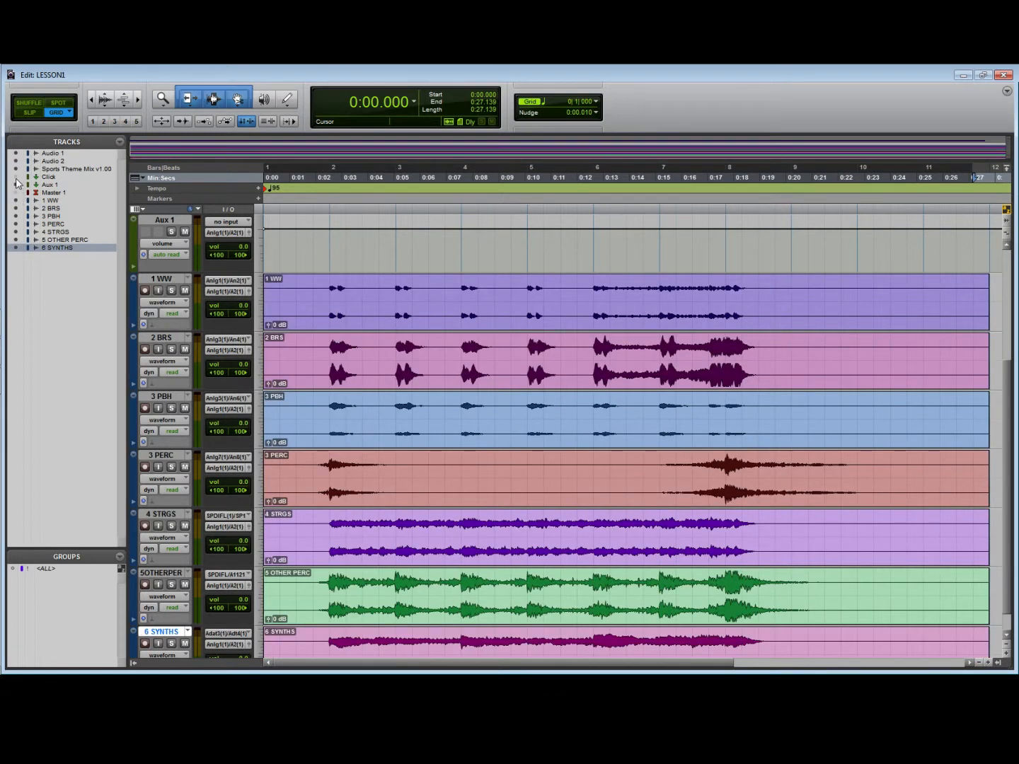
click(17, 178)
click(16, 185)
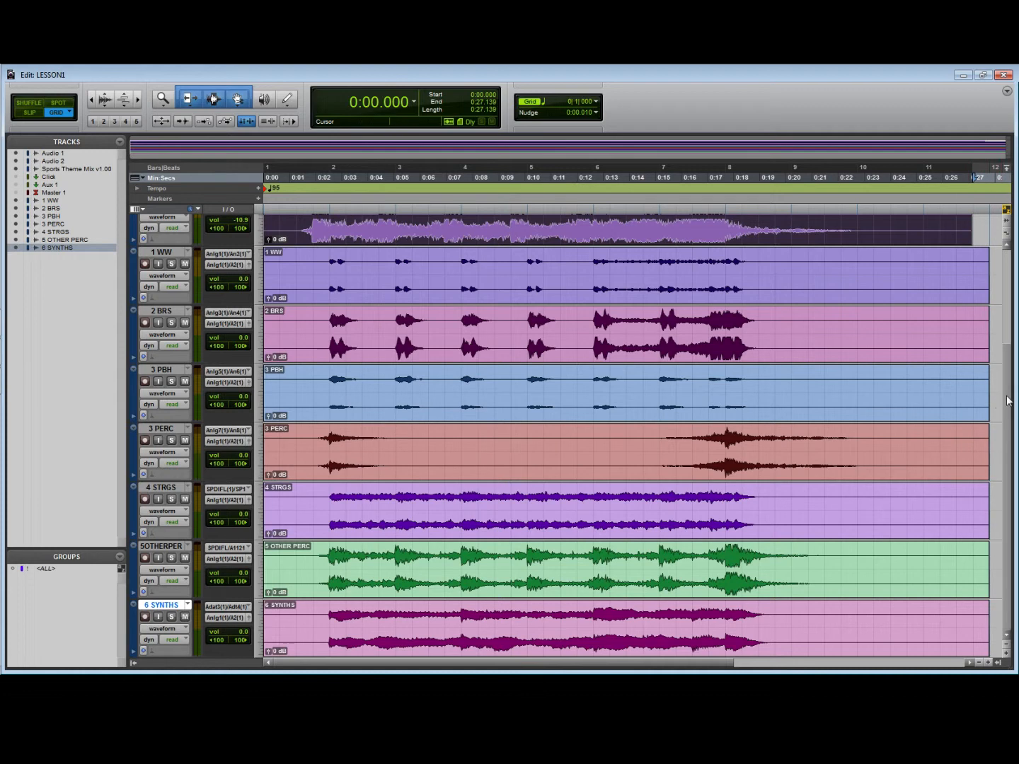
Mute the Sports Theme Mix v1.00 track and play the session to hear the imported stems.
drag(1008, 401, 1015, 369)
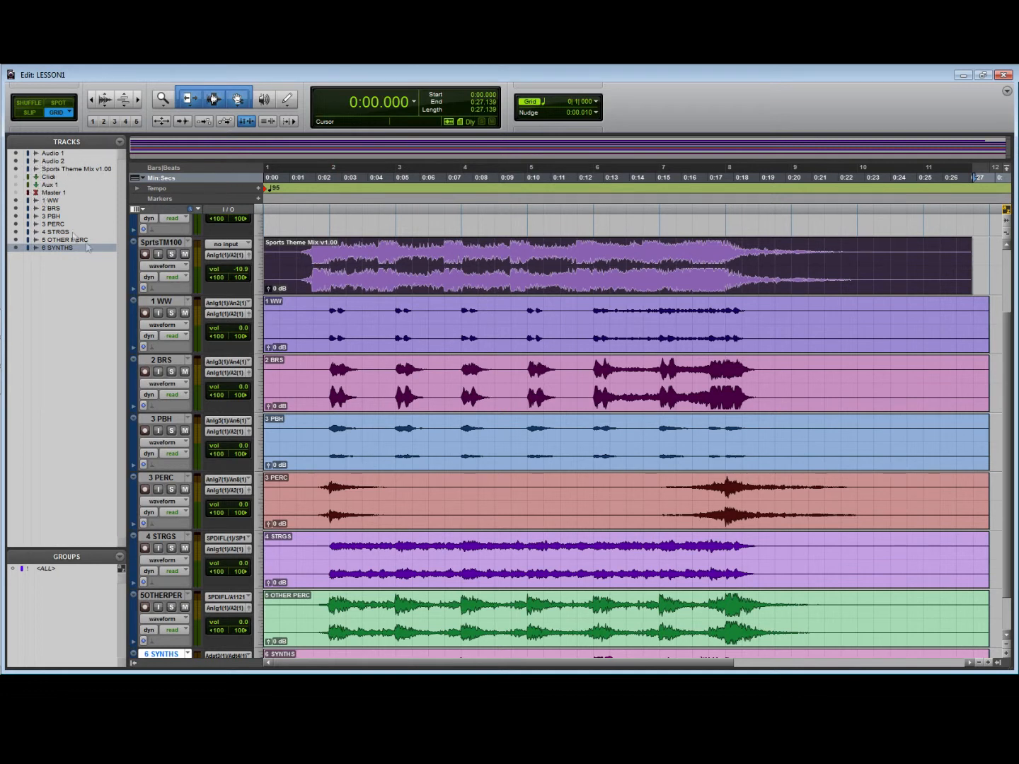
click(167, 243)
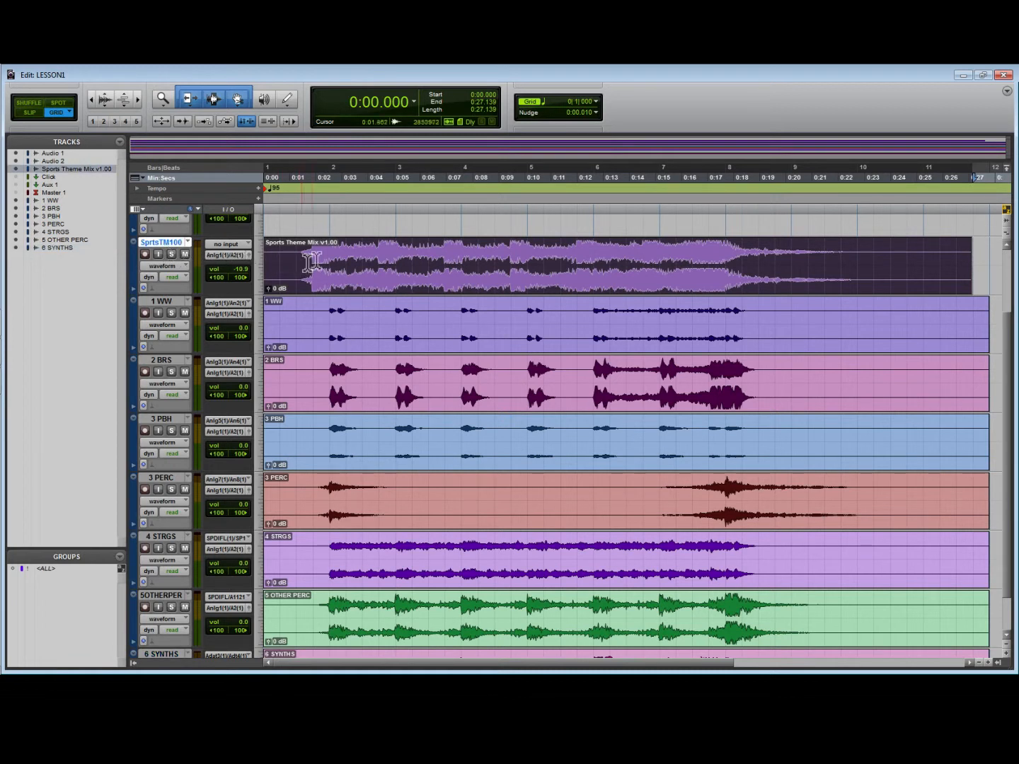
click(184, 256)
key(space)
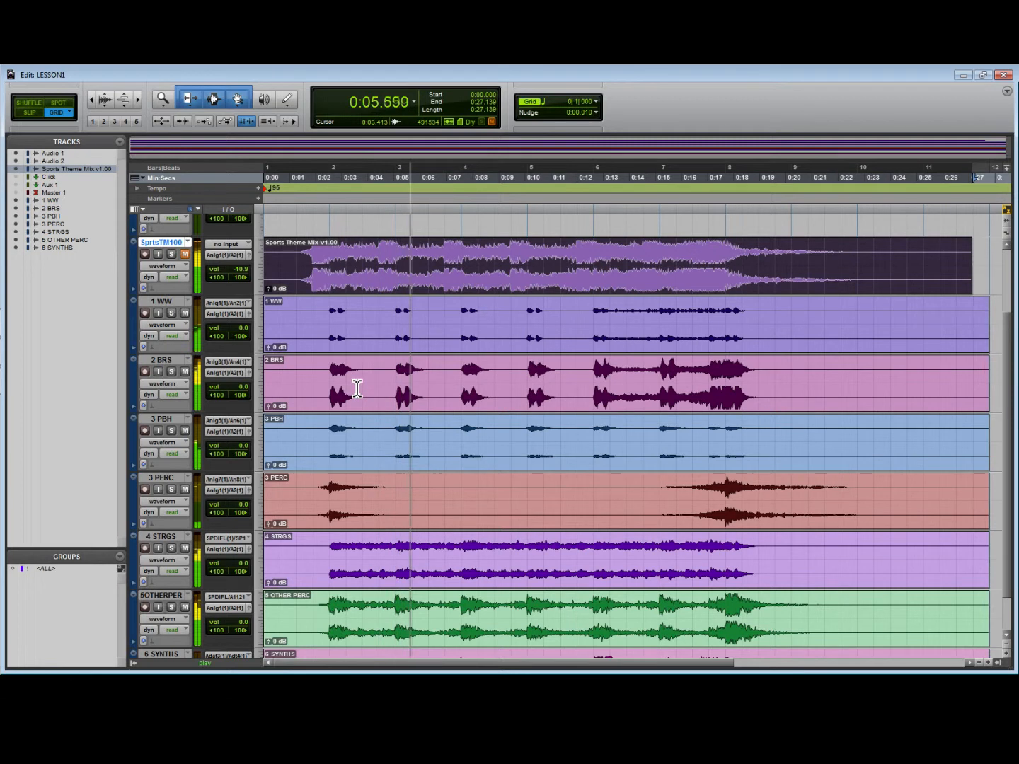
In the Mix window, move the Master 1 track below 6 SYNTHS in the track list and show it.
key(ctrl+equal)
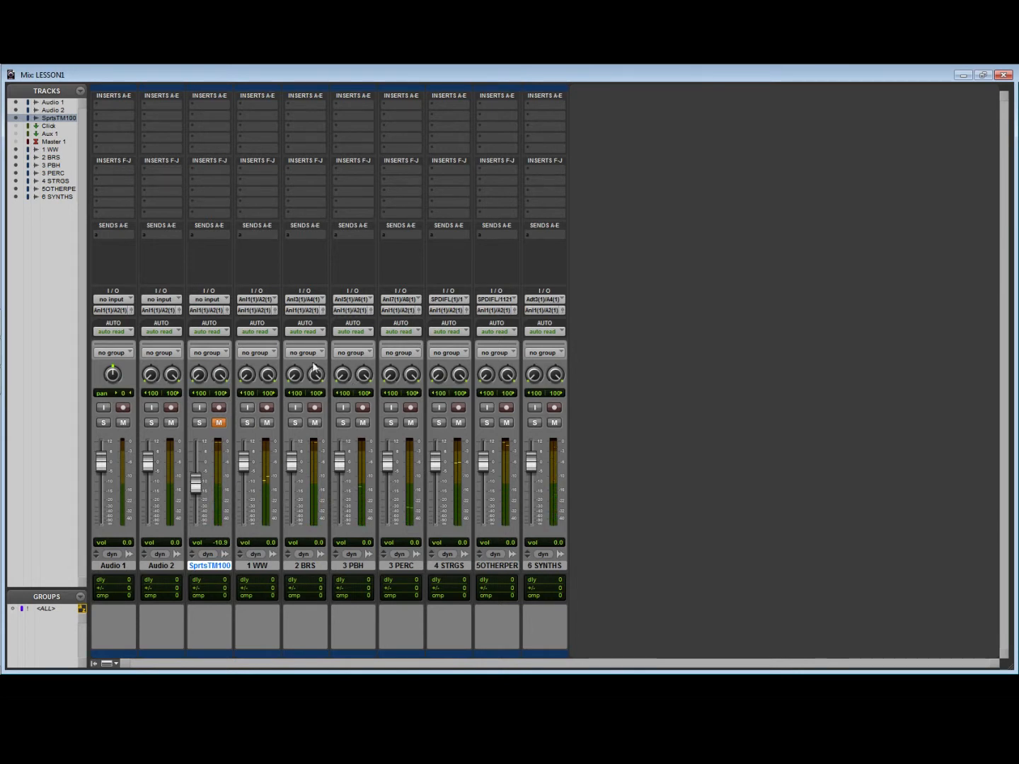
click(47, 142)
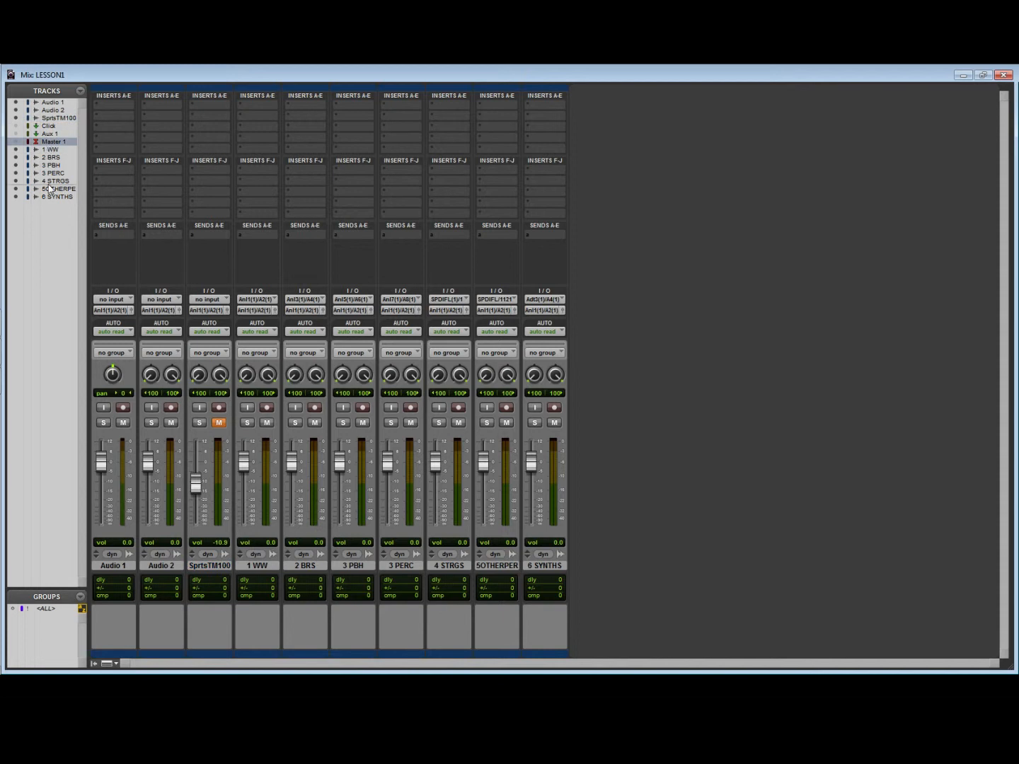
drag(49, 203, 50, 203)
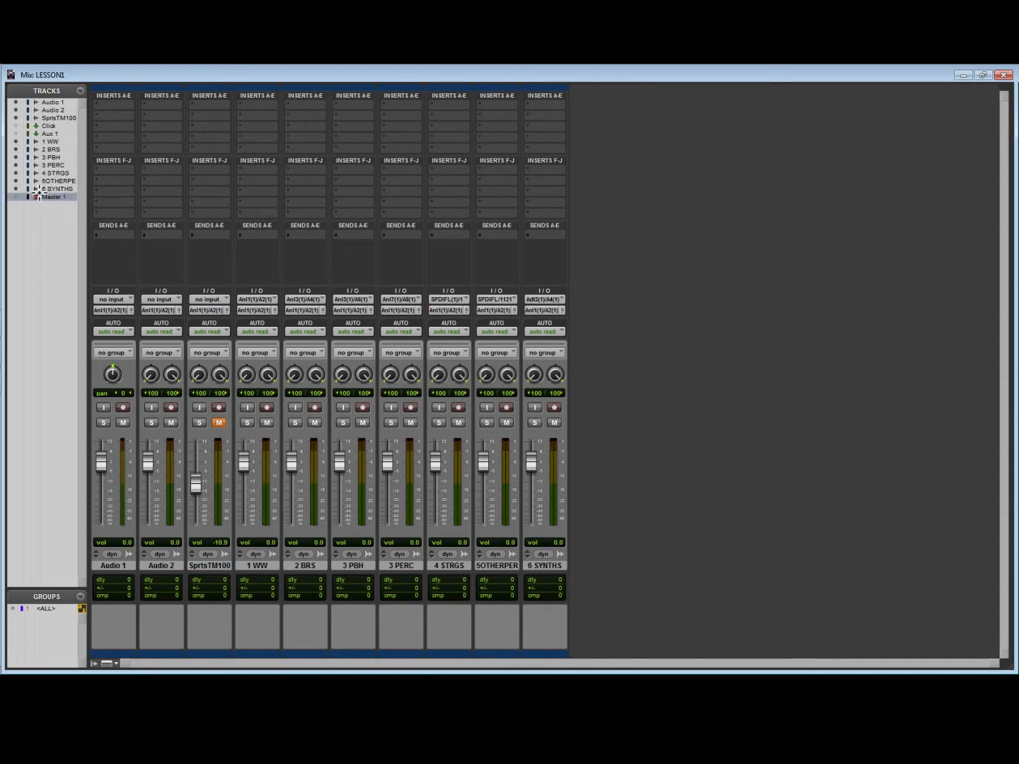
click(16, 196)
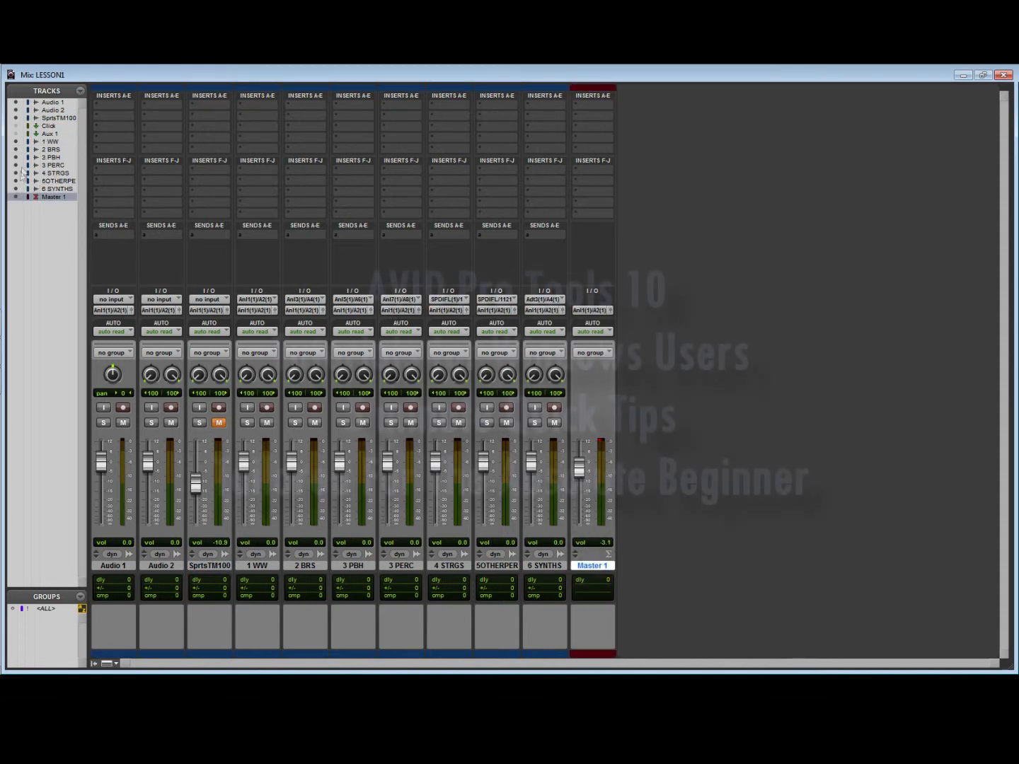
Show the Click and Aux 1 tracks in the Mix window and mute the Click track.
click(16, 126)
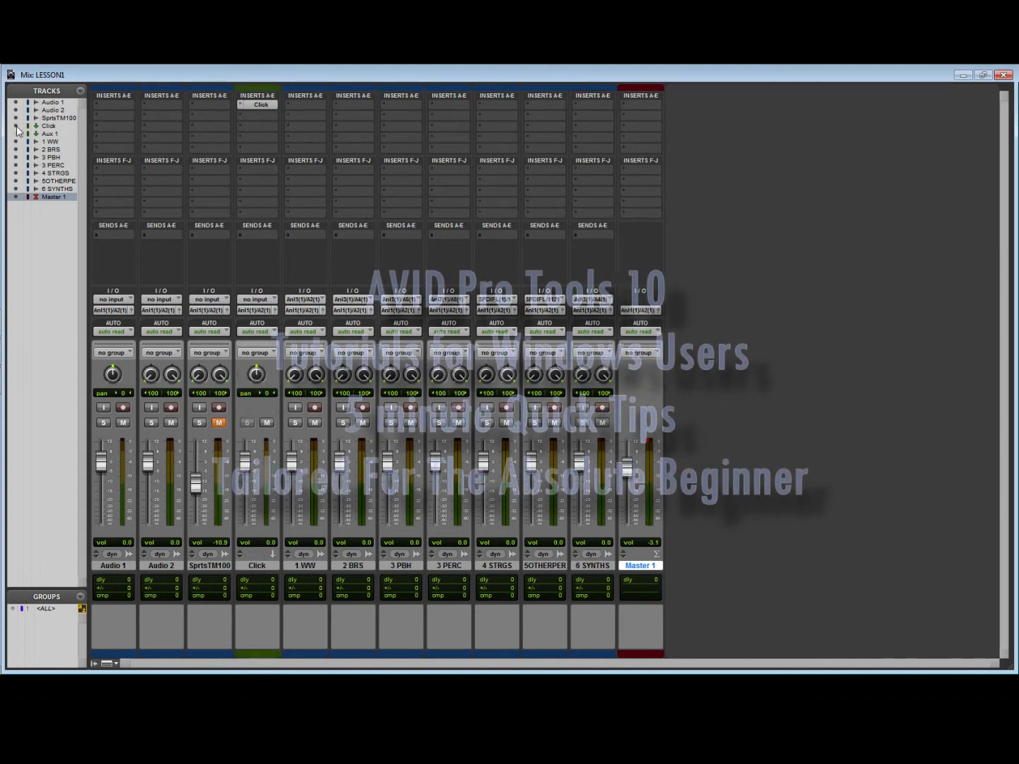
click(17, 134)
click(49, 126)
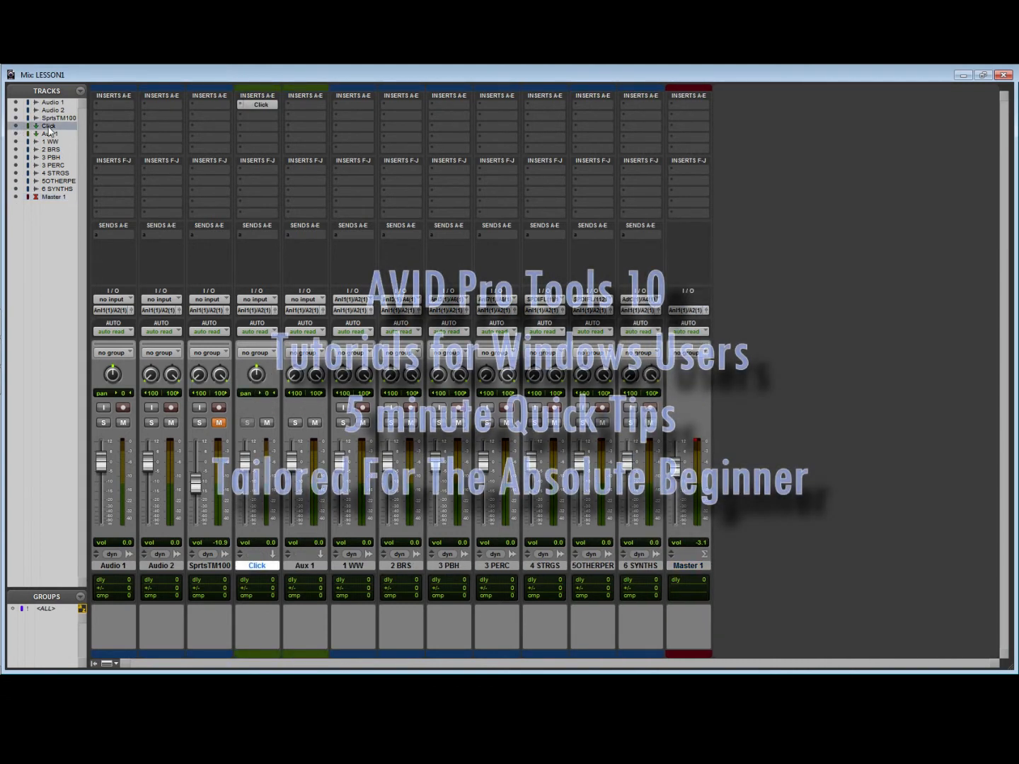
click(266, 423)
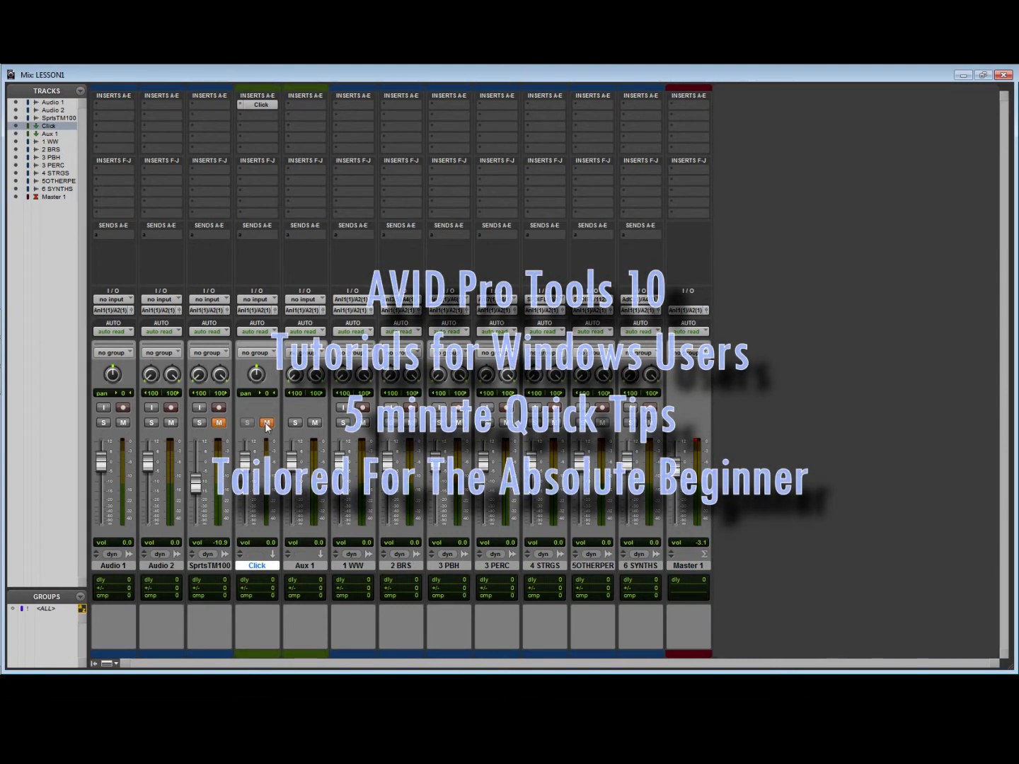